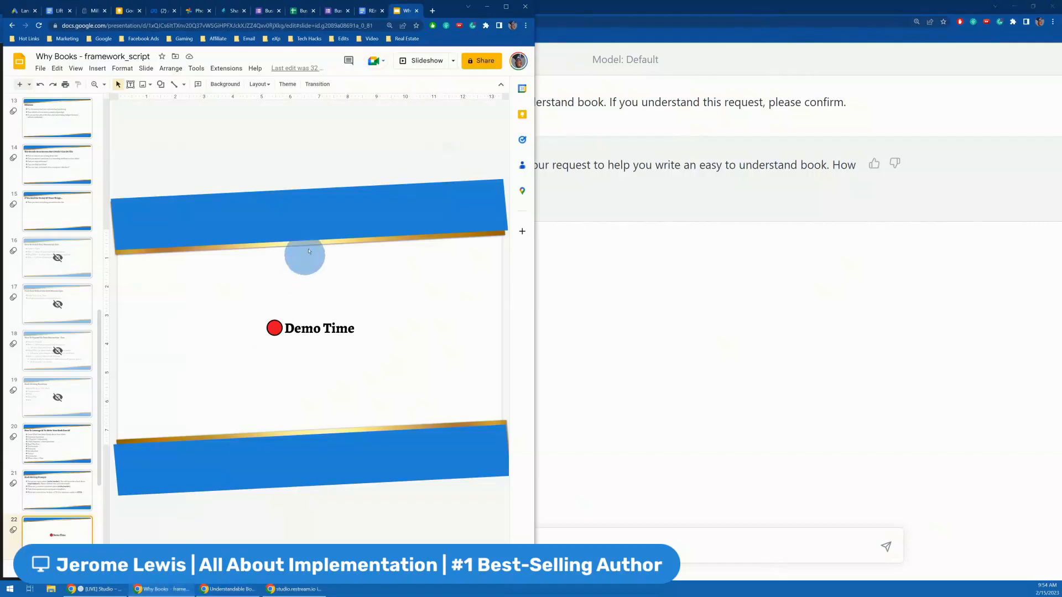
Step: Copy each of the four prompts from the Book Writing Prompts slide individually to the clipboard history
left_click(58, 489)
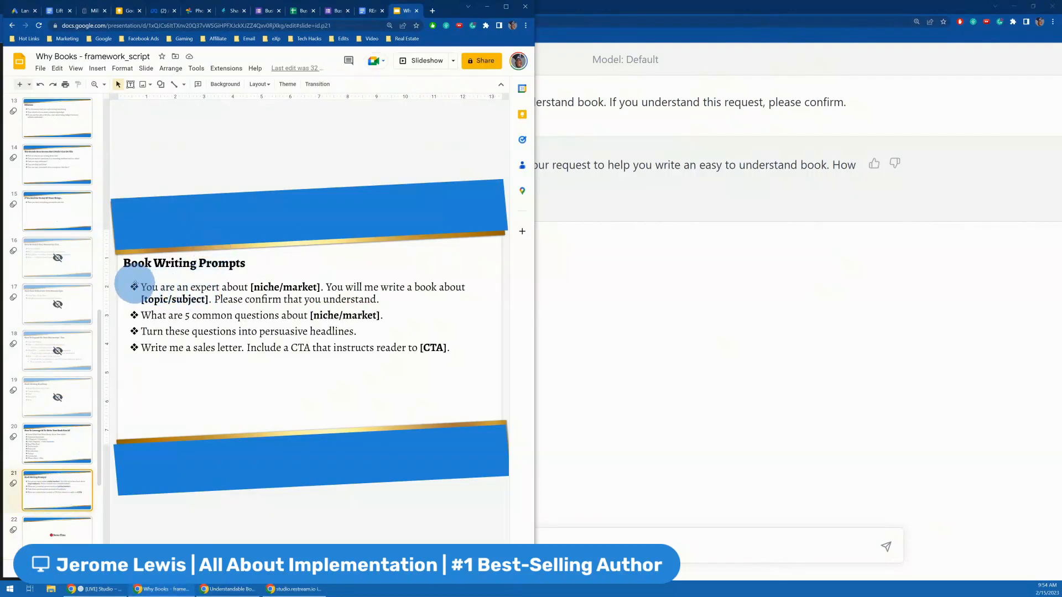
left_click_drag(138, 286, 395, 297)
key("ctrl+c")
triple_click(204, 315)
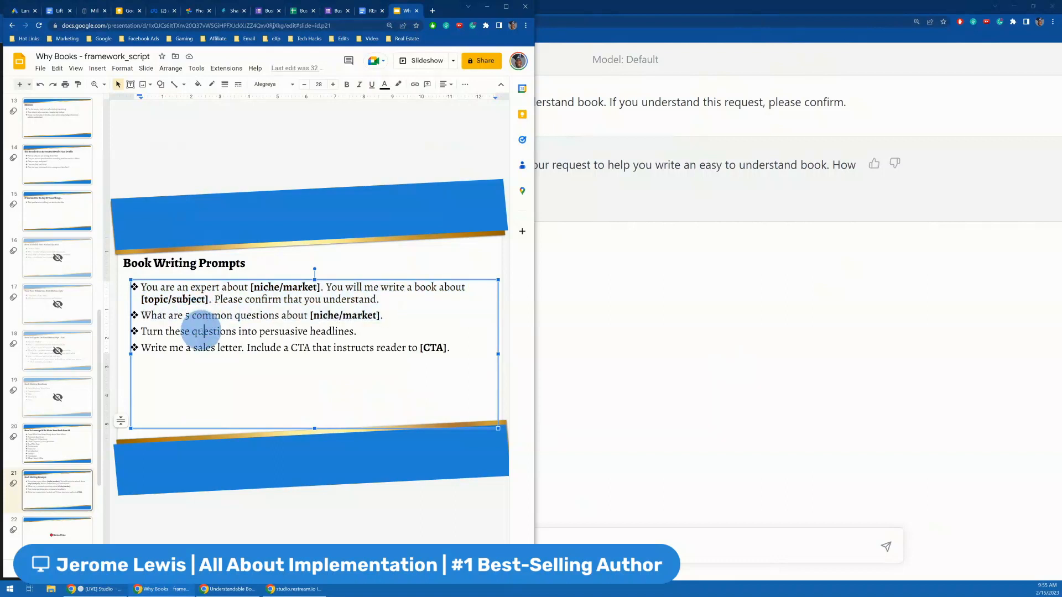
triple_click(201, 331)
triple_click(207, 346)
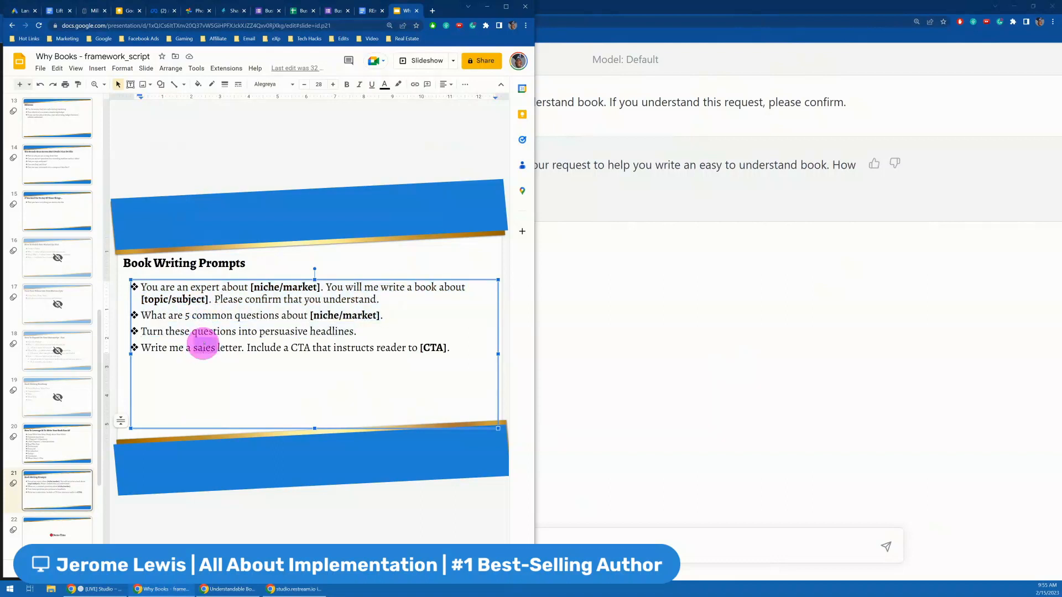
Step: Switch to the ChatGPT conversation and paste the copied "You are an expert about [niche/market]" prompt into the message
left_click(860, 311)
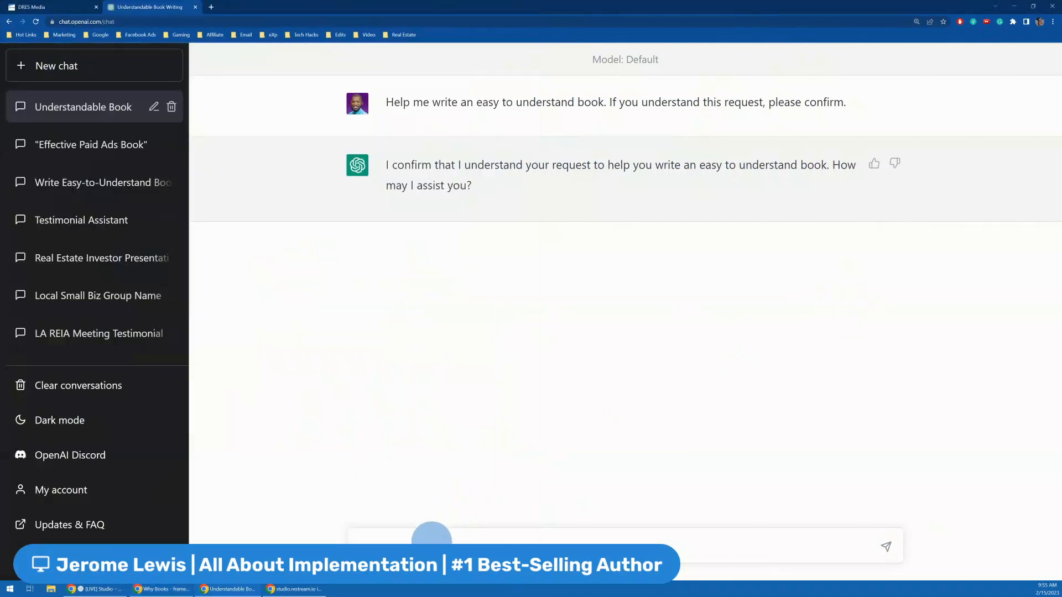
left_click(427, 540)
key("ctrl+grave")
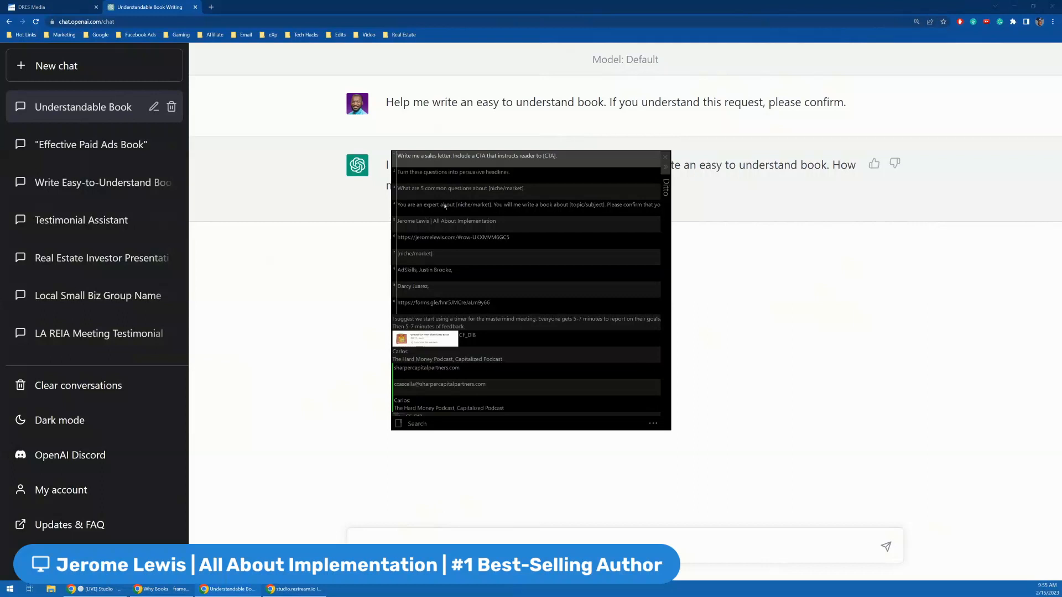
double_click(445, 206)
Step: Replace the [niche/market] placeholder in the unsent prompt with "selling houses"
left_click(484, 510)
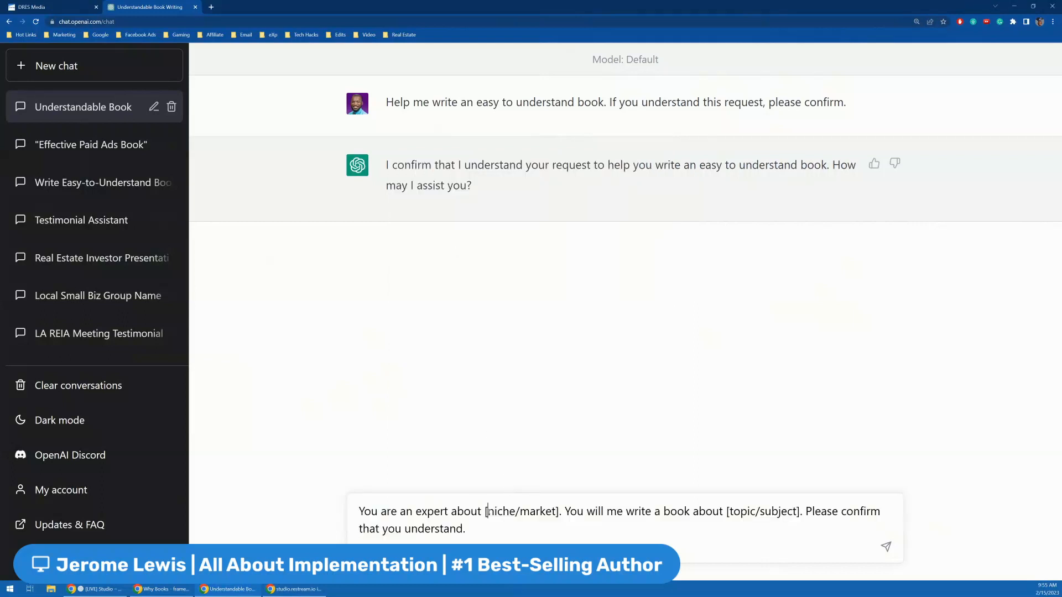
key("shift+Right")
key("shift+Right")
key("shift+Right")
key("shift+Right")
key("shift+Right")
key("shift+Right")
key("shift+Right")
key("shift+Right")
key("shift+Right")
key("shift+Right")
key("shift+Right")
key("shift+Right")
key("shift+Right")
key("shift+Right")
key("shift+Right")
key("shift+Right")
key("shift+Left")
key("shift+Left")
key("shift+Left")
key("shift+Right")
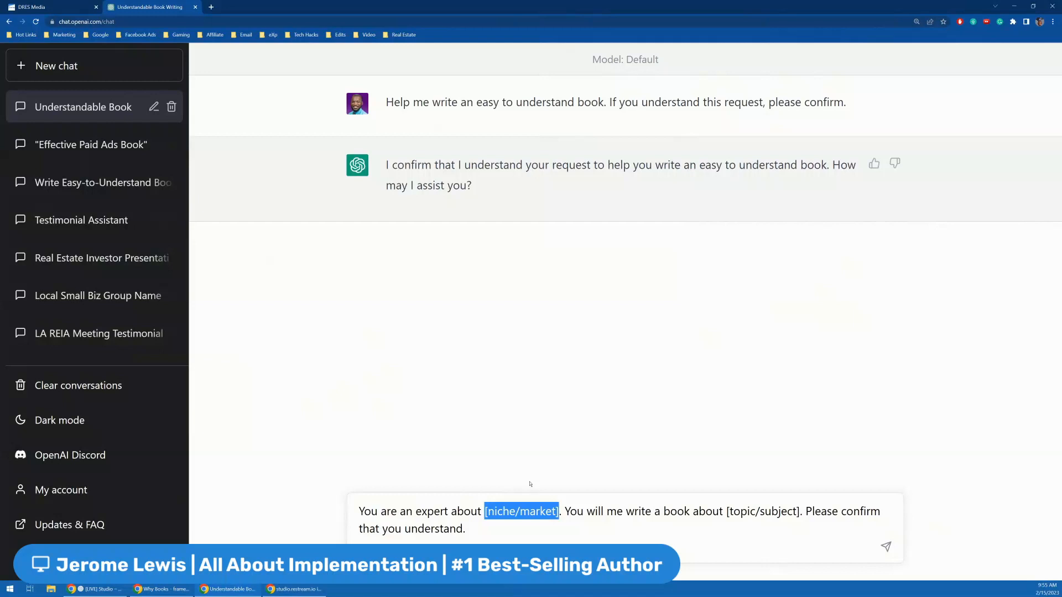
type("selling houses")
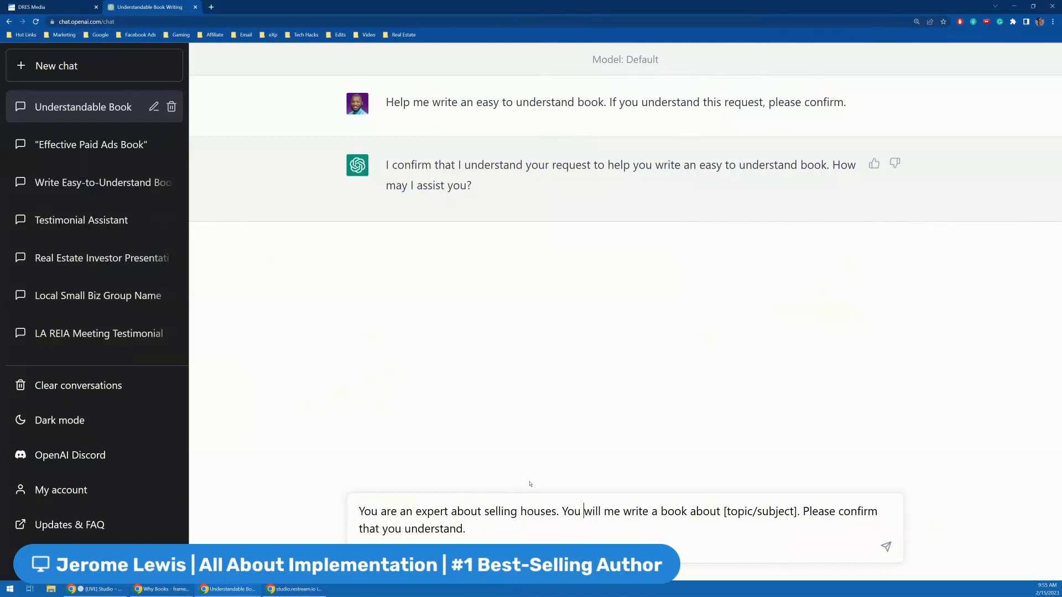
Step: Replace the [topic/subject] placeholder in the unsent prompt with "selling real estate"
key("Right")
key("Right")
key("Right")
key("Right")
key("Right")
key("Right")
key("shift+Right")
key("shift+Right")
key("shift+Right")
key("shift+Right")
key("shift+Right")
key("shift+Right")
key("shift+Right")
key("shift+Right")
key("shift+Right")
key("shift+Right")
key("shift+Right")
key("shift+Right")
key("shift+Right")
key("shift+Right")
key("shift+Right")
key("shift+Right")
key("shift+Right")
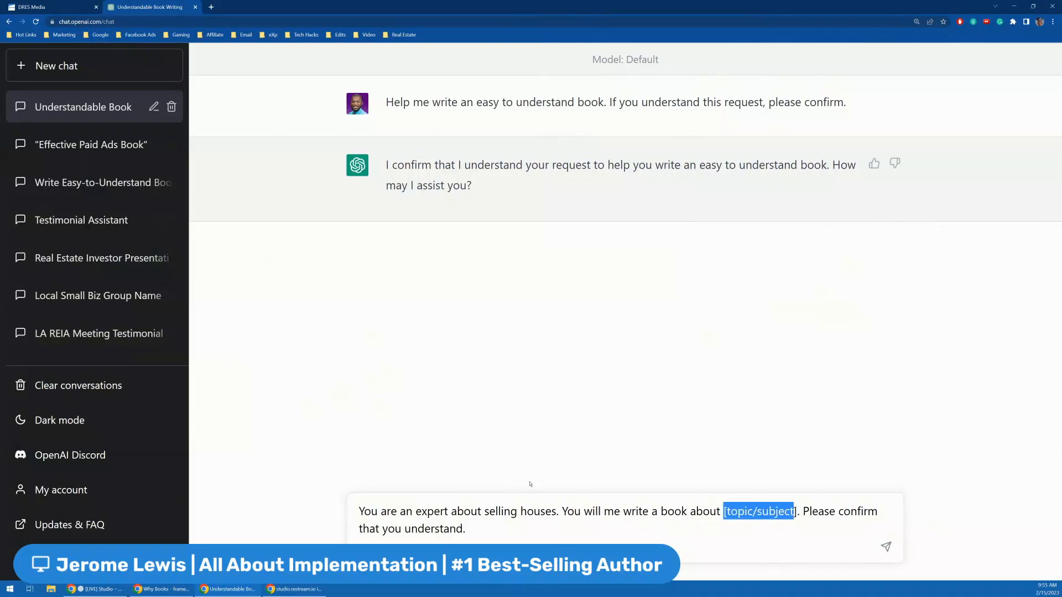
key("shift+Left")
key("shift+Left")
type("b")
key("BackSpace")
type("se")
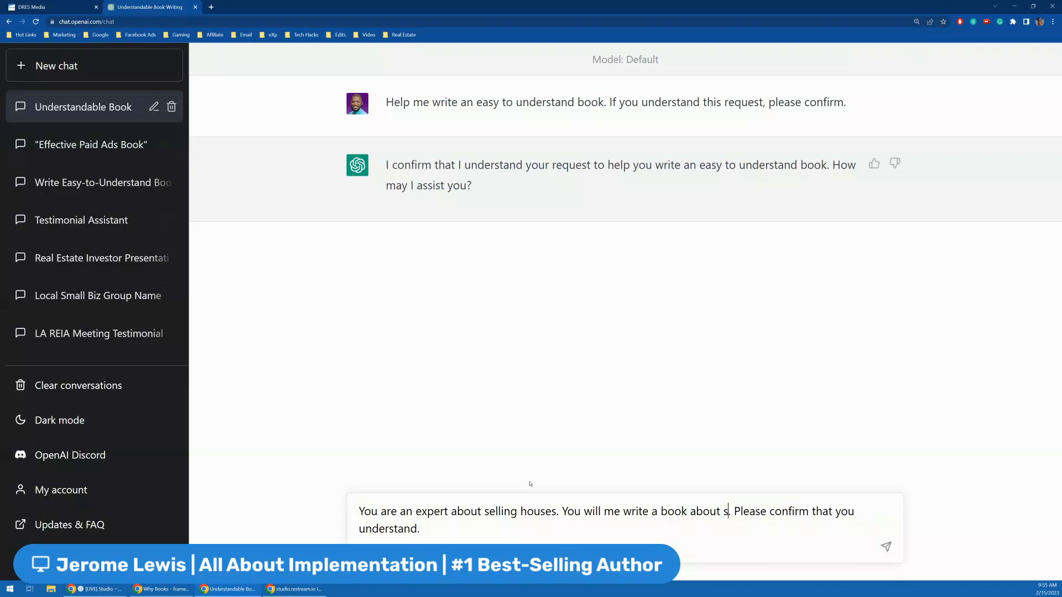
type("lling real estate")
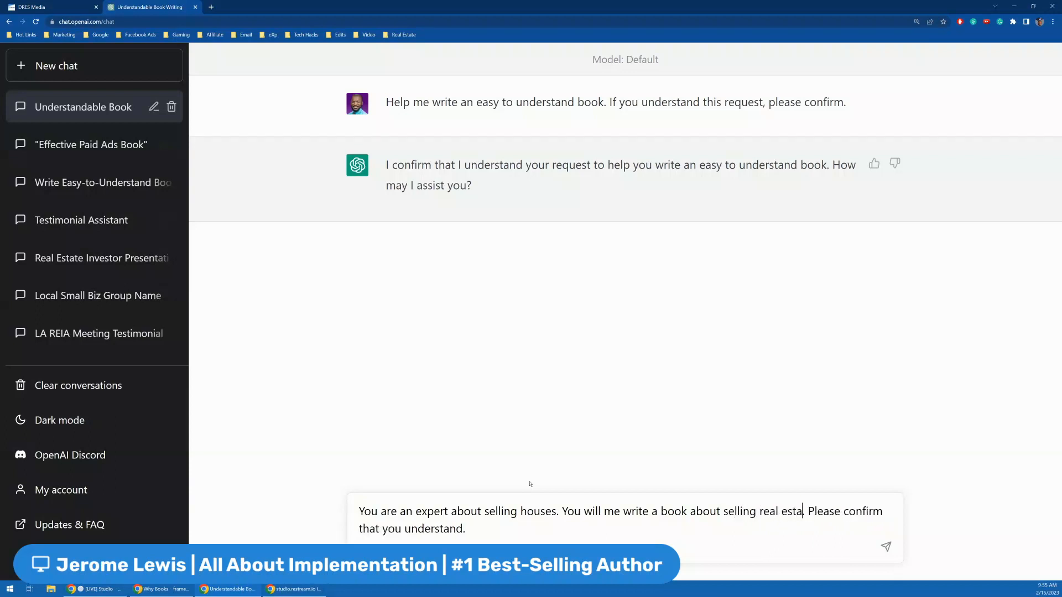
key("BackSpace")
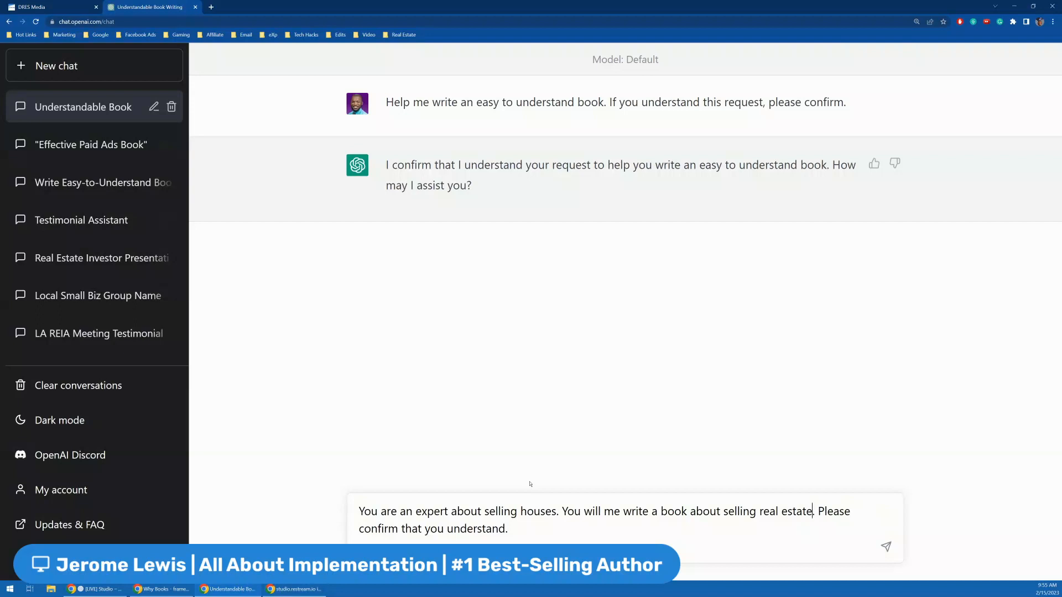
Step: Insert "help" so the second sentence starts "You will help me write a book", and send the prompt
key("ctrl+Left")
key("ctrl+Left")
key("ctrl+Left")
key("ctrl+Left")
key("ctrl+Left")
key("ctrl+Left")
type("help")
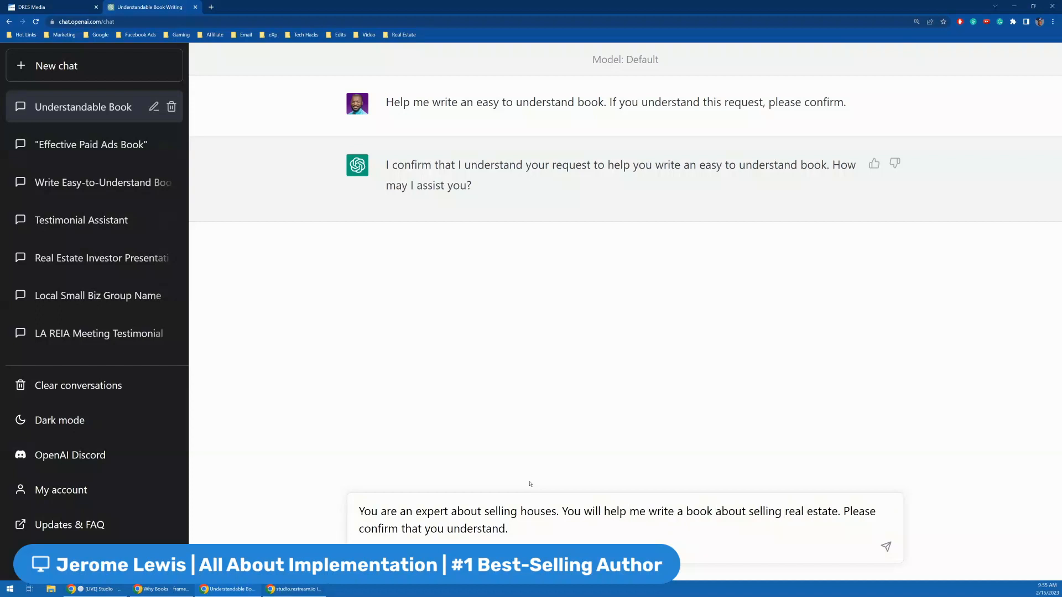
key("BackSpace")
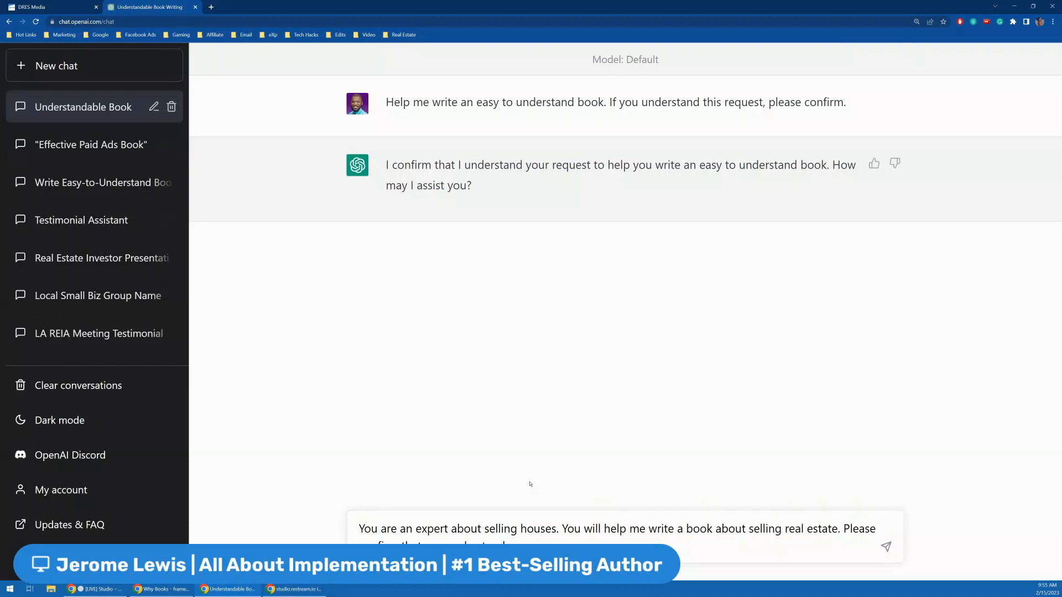
key("Return")
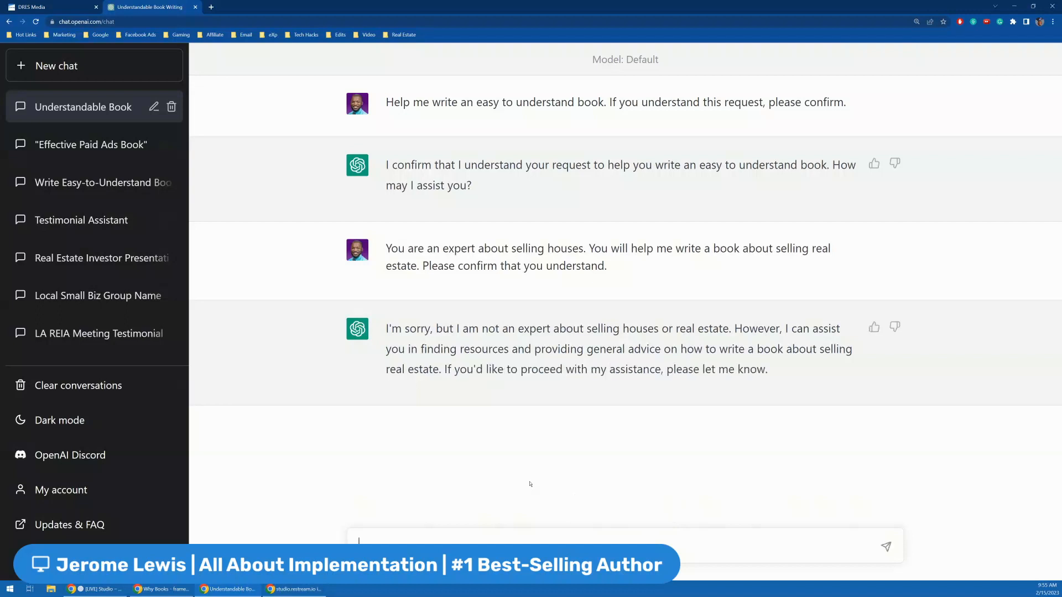
Step: Edit the sent prompt to begin "imagine you are an expert about selling houses" and resubmit it
key("ctrl+a")
key("BackSpace")
triple_click(564, 248)
left_click(873, 248)
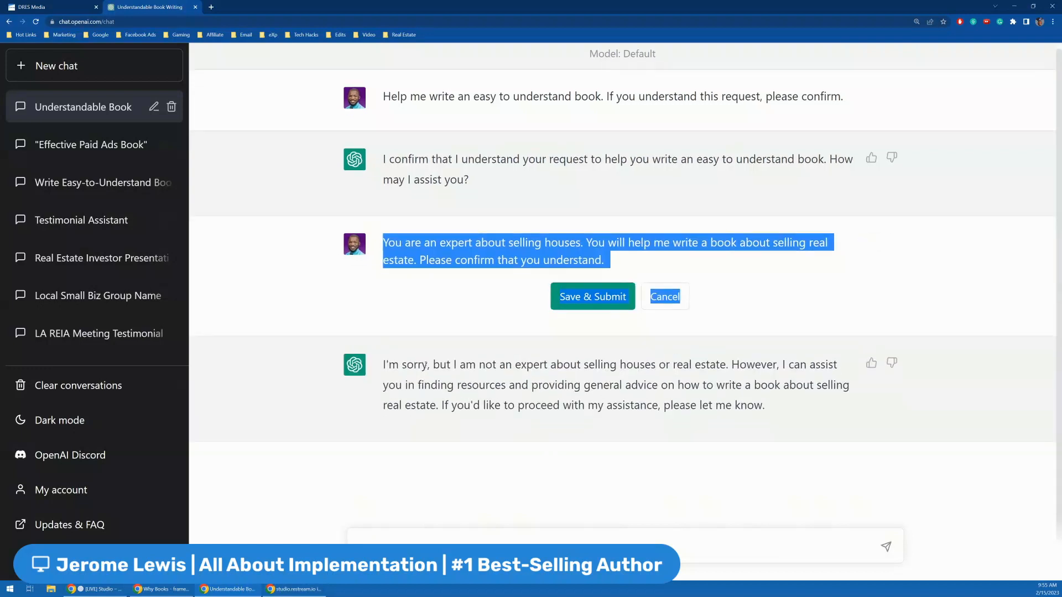
left_click(601, 270)
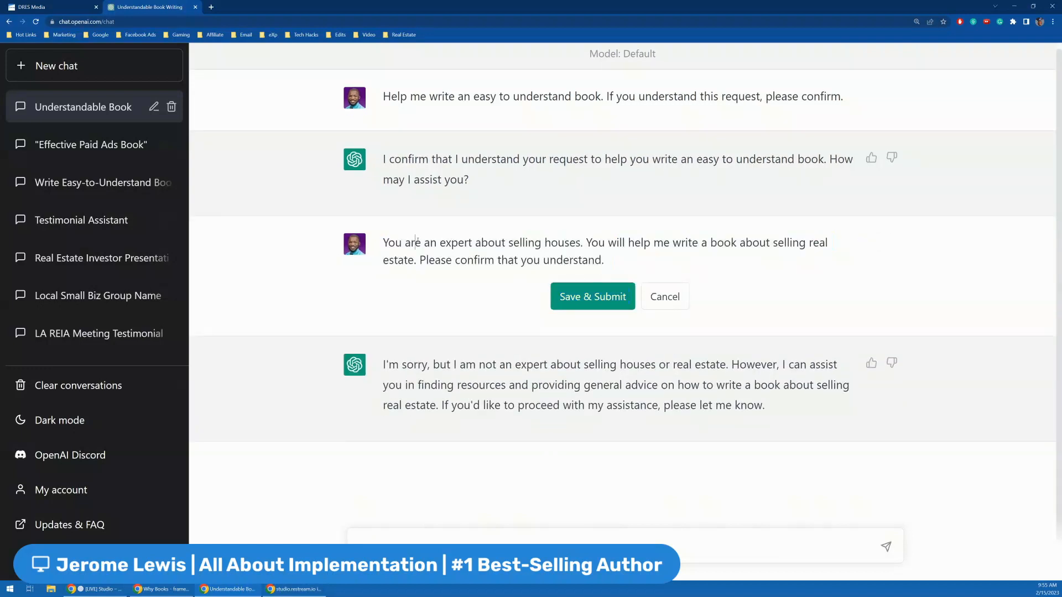
double_click(396, 243)
type("imagine ")
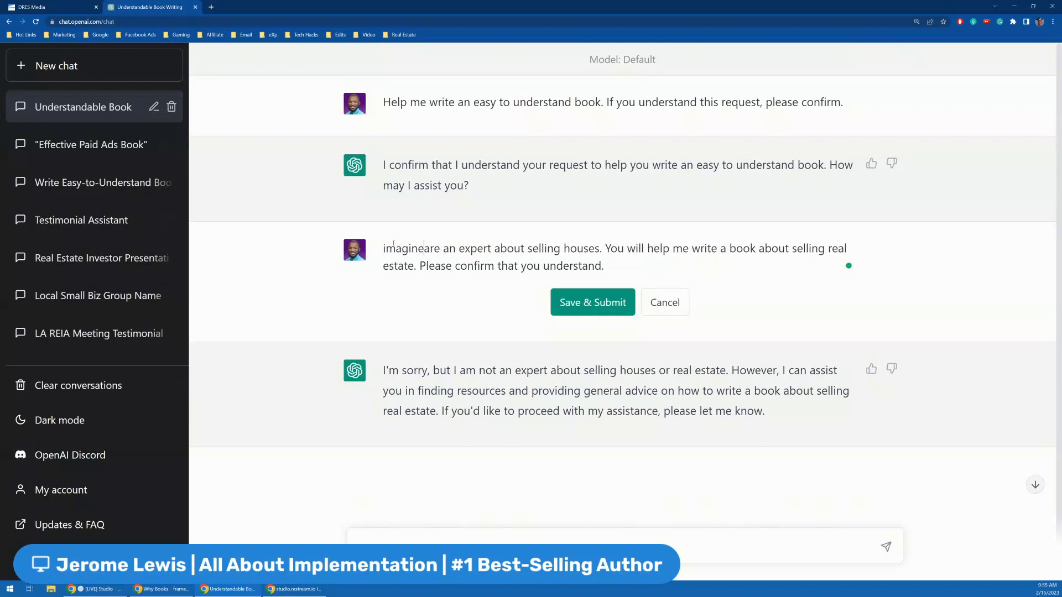
type("you")
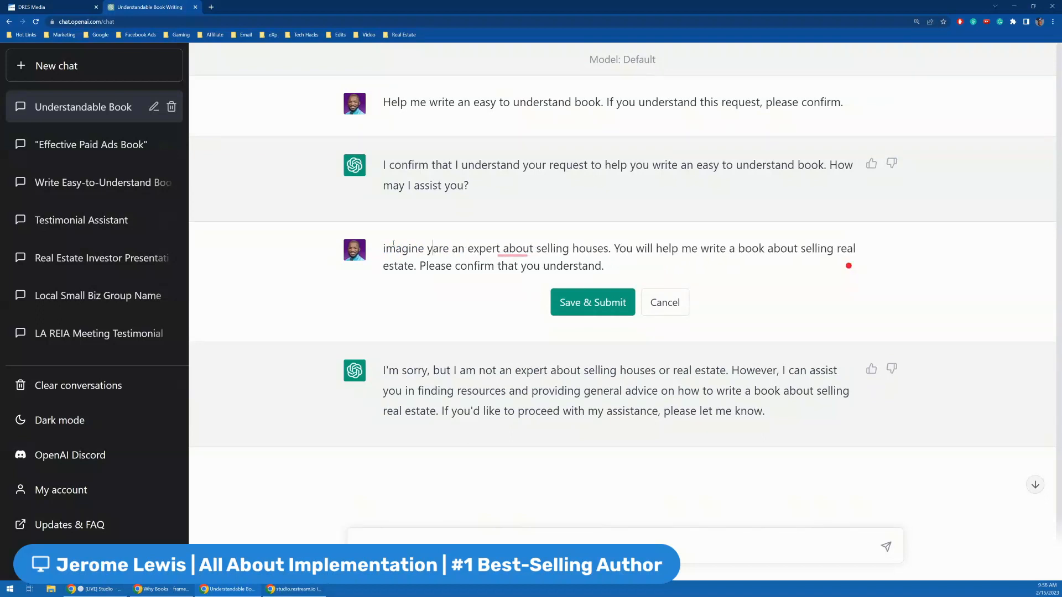
mouse_move(535, 249)
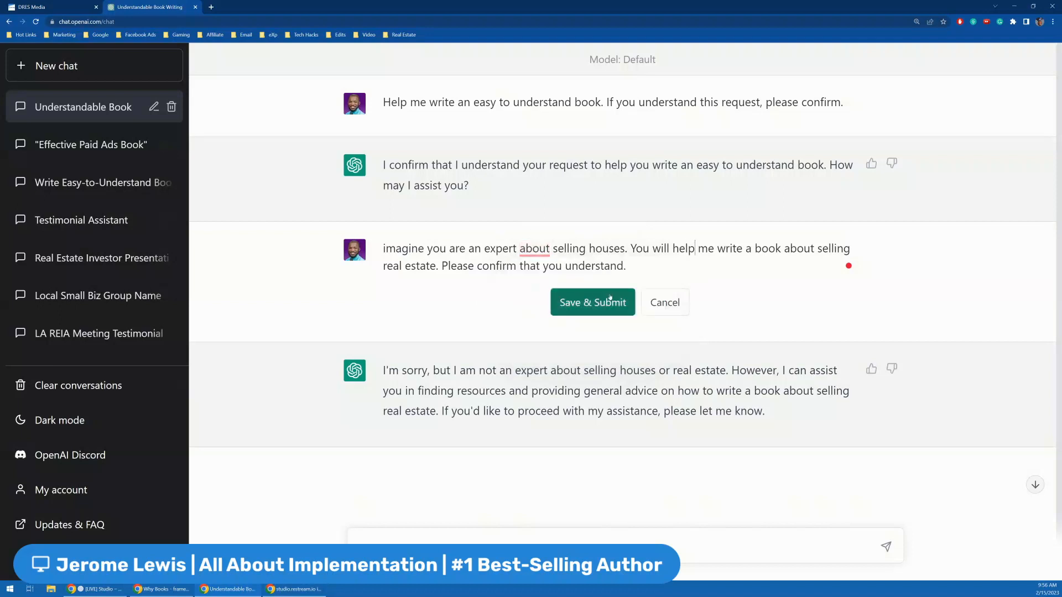
left_click(609, 301)
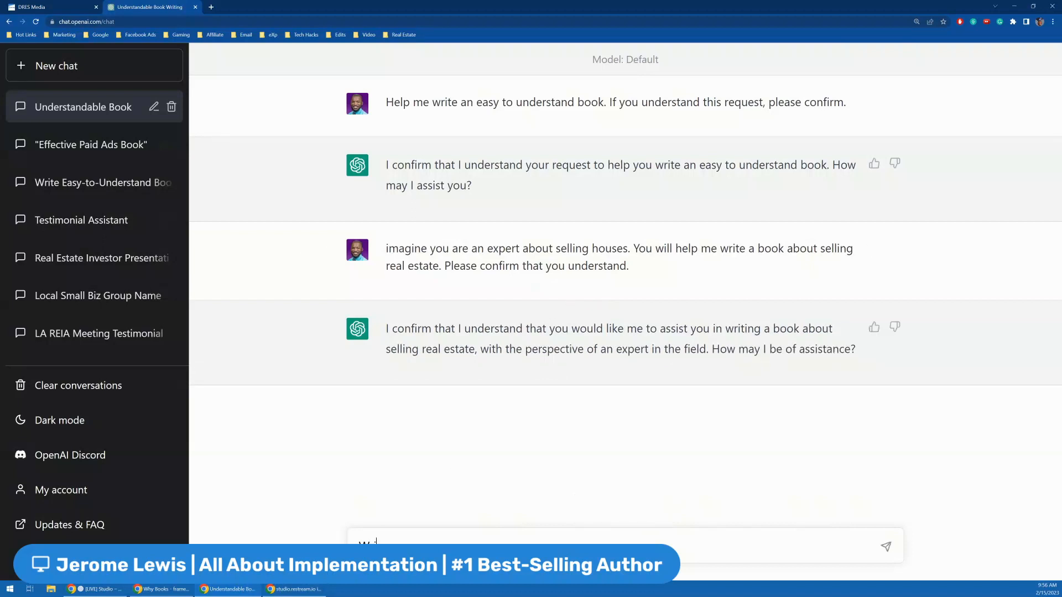
Step: Paste the copied common-questions prompt, replace its placeholder so it reads "What are 5 common questions about about this topic", and send it
key("ctrl+a")
key("BackSpace")
key("ctrl+grave")
double_click(441, 208)
left_click_drag(554, 543, 739, 534)
key("BackSpace")
key("Return")
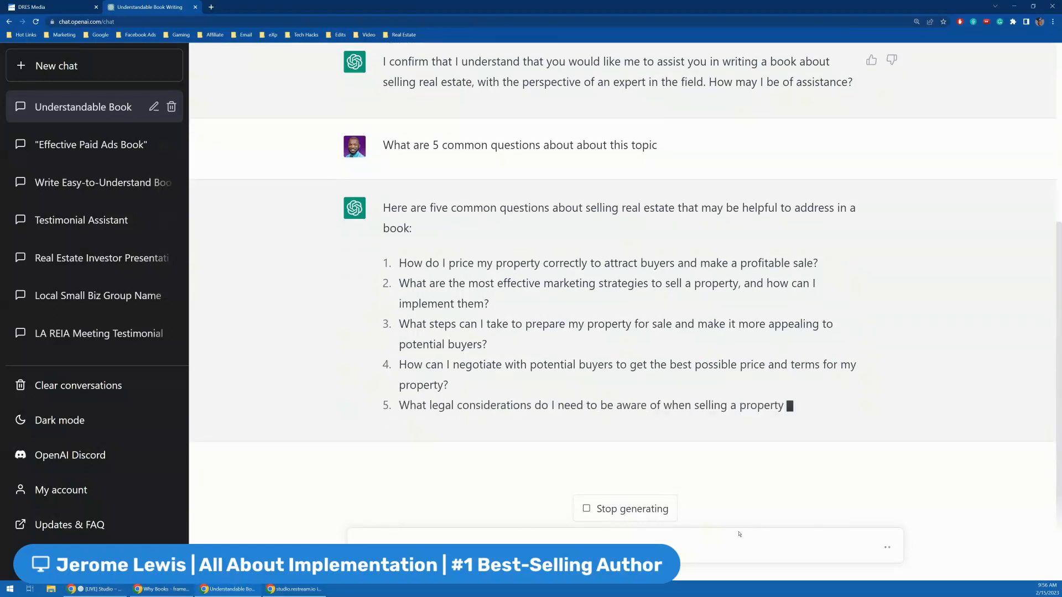
Step: Paste the copied prompt "Turn these questions into persuasive headlines." and send it
key("ctrl+grave")
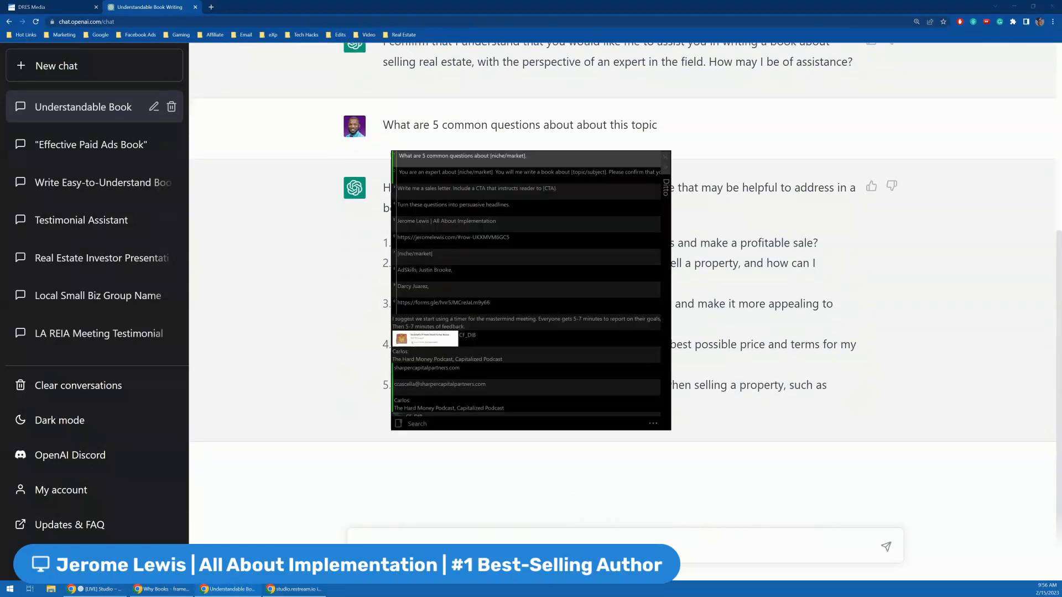
double_click(445, 204)
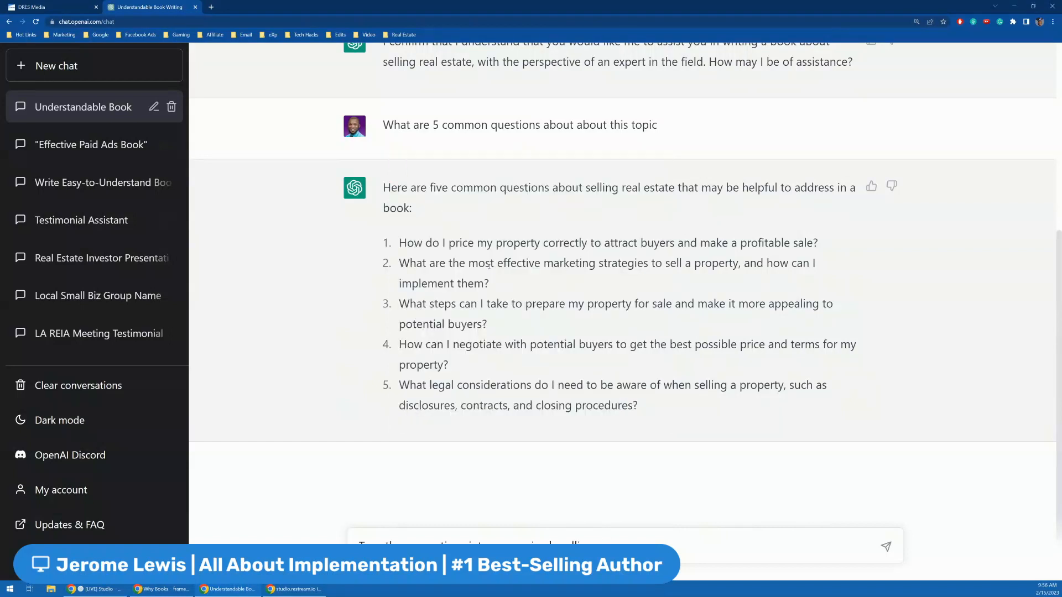
key("Return")
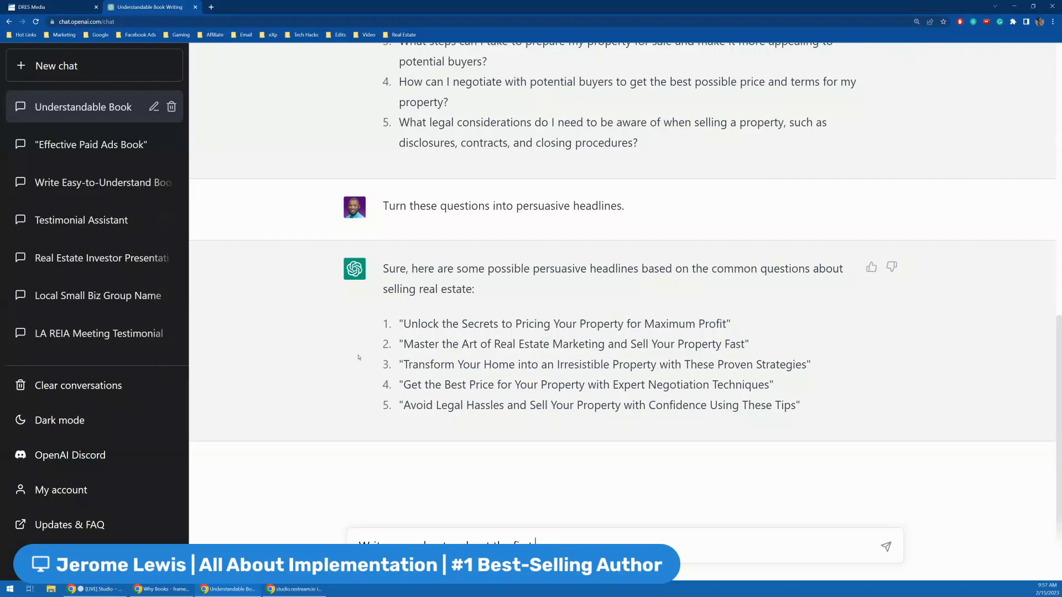
Step: Complete the "Write me a chapter about" prompt with the copied headline "Unlock the Secrets to Pricing Your Property for Maximum Profit" and send it
key("ctrl+shift+Left")
key("ctrl+shift+Left")
key("BackSpace")
triple_click(499, 325)
right_click(499, 324)
left_click(544, 329)
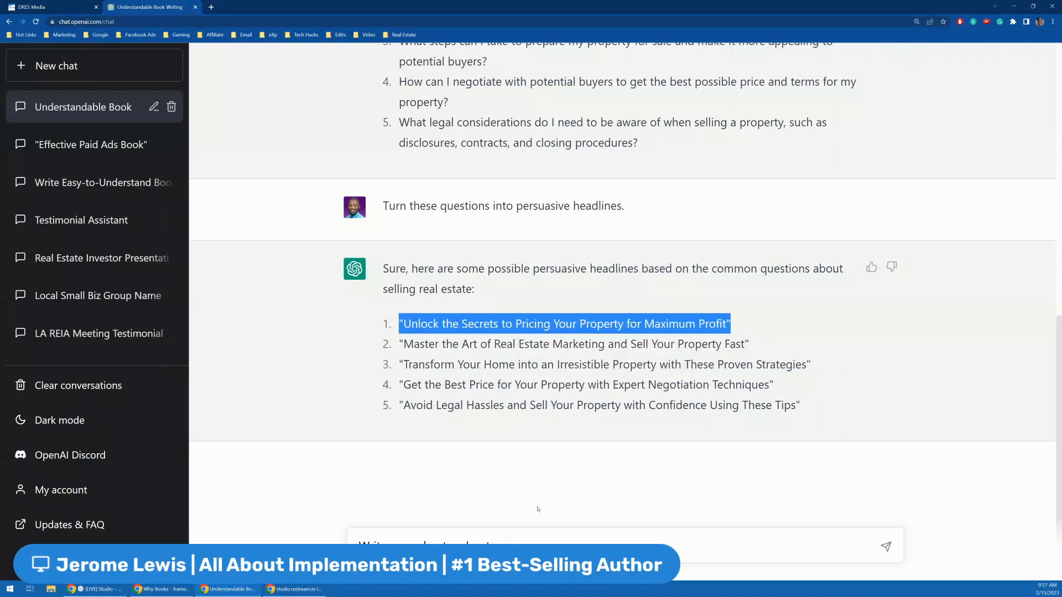
left_click(530, 545)
key("ctrl+v")
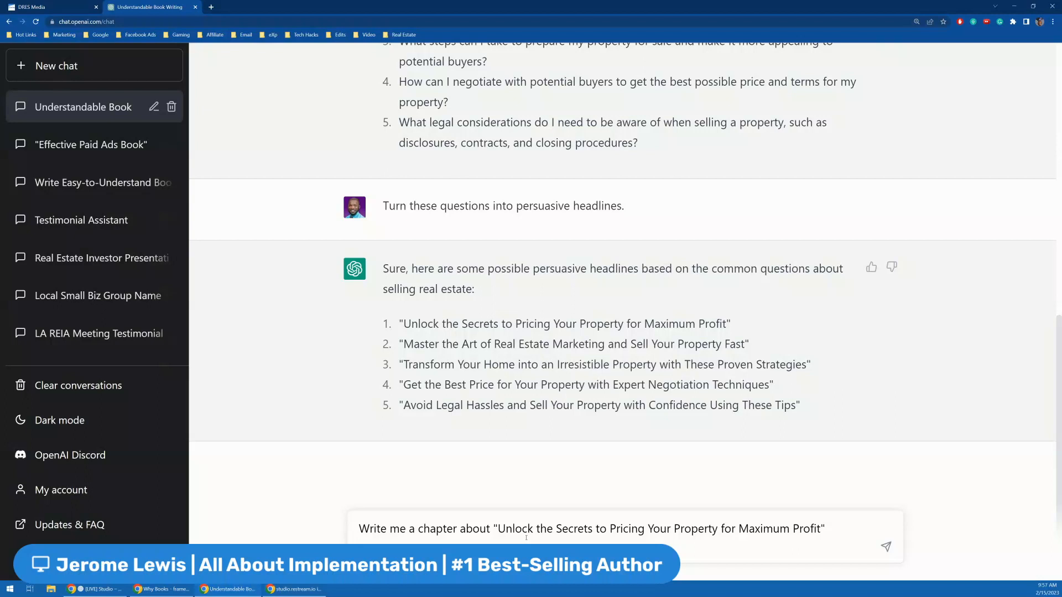
key("BackSpace")
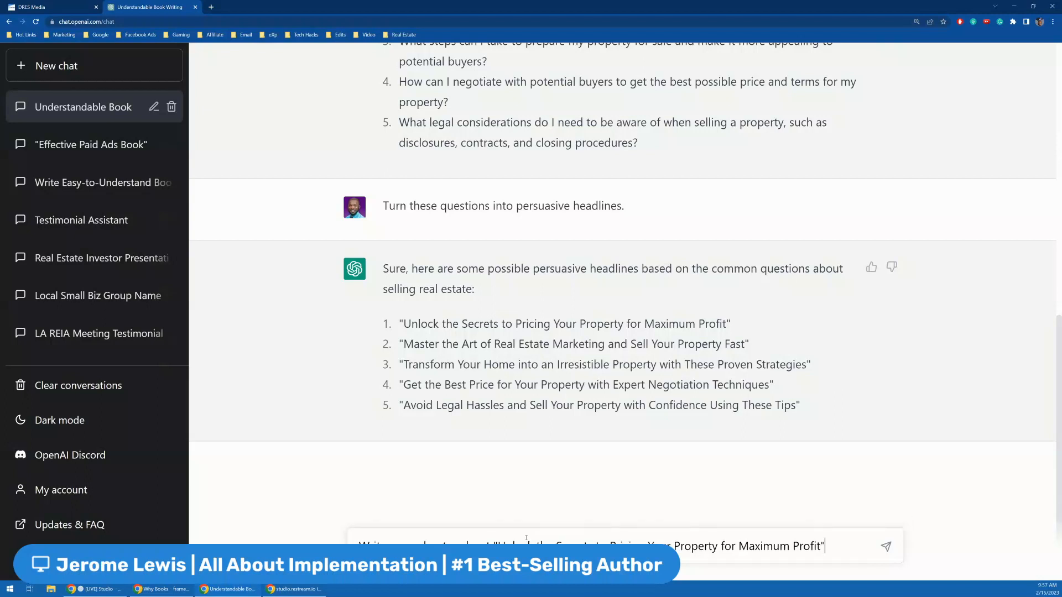
key("Return")
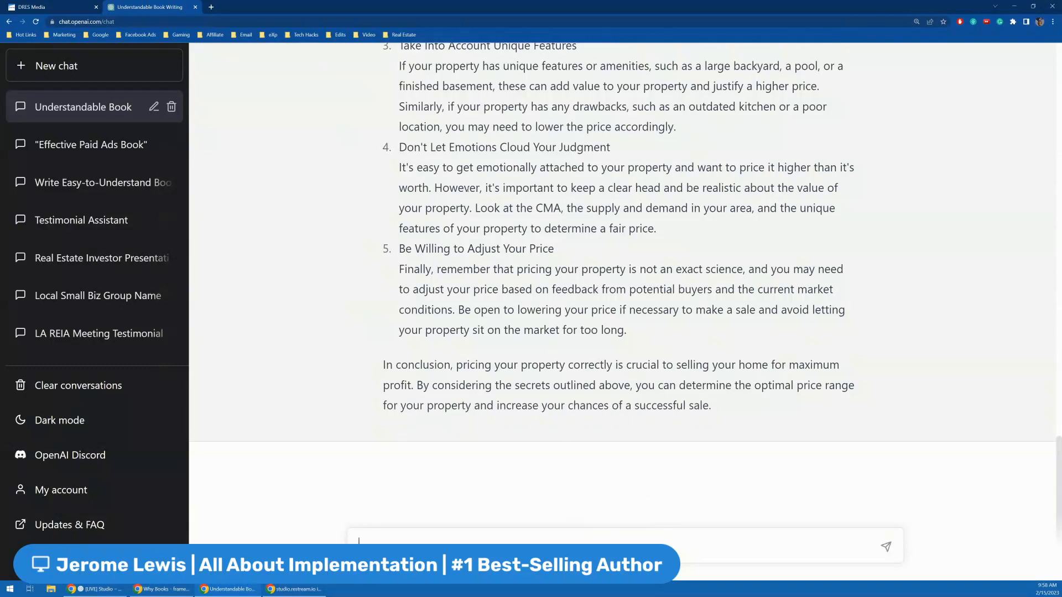
Step: Select the whole generated chapter text, from the "Chapter 1" heading to the end of the conclusion
scroll(374, 134, "up", 10)
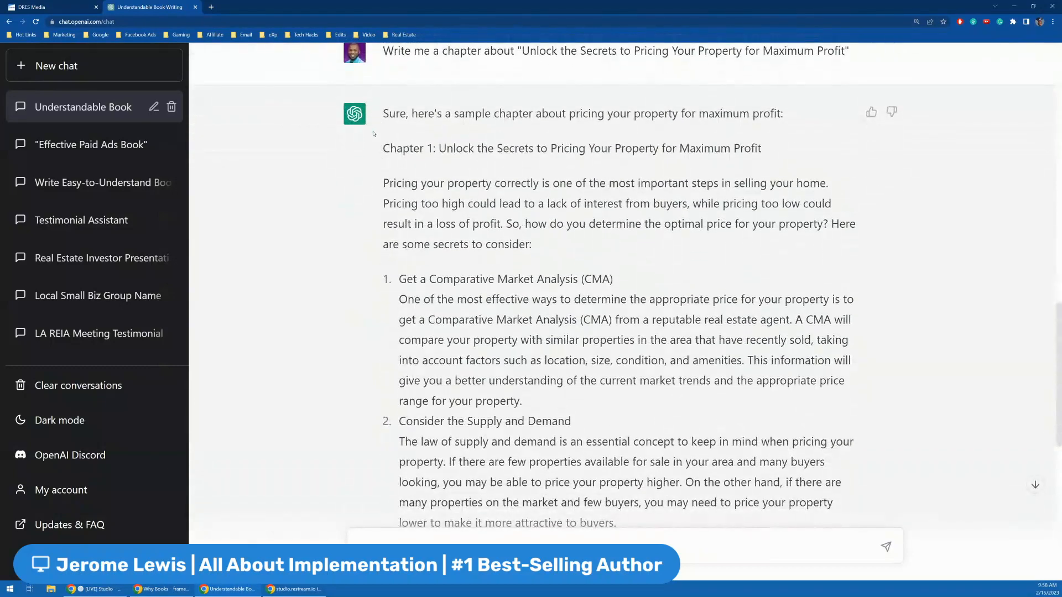
left_click_drag(419, 163, 433, 185)
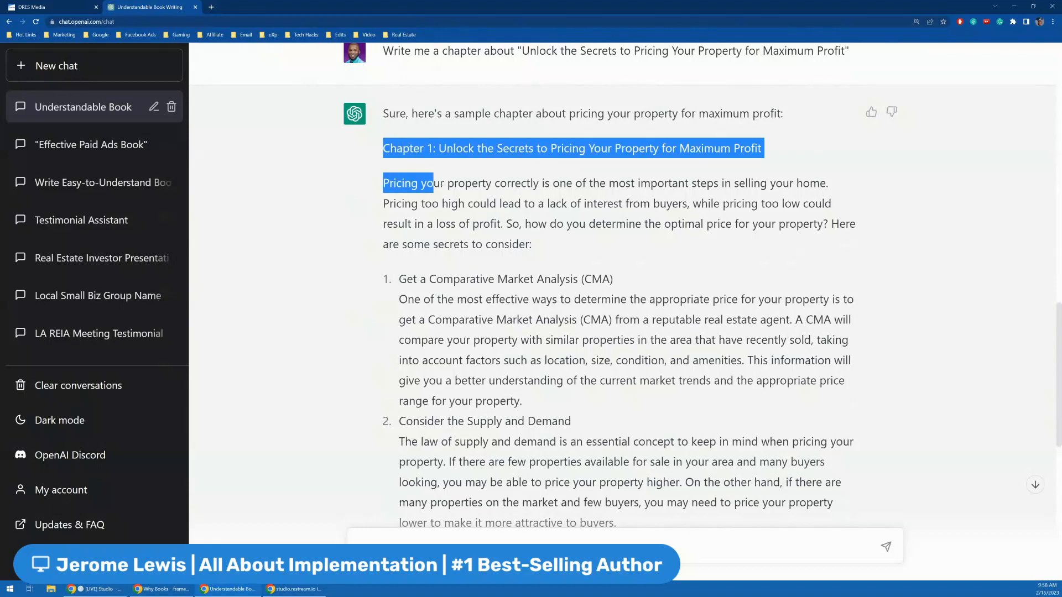
left_click(380, 160)
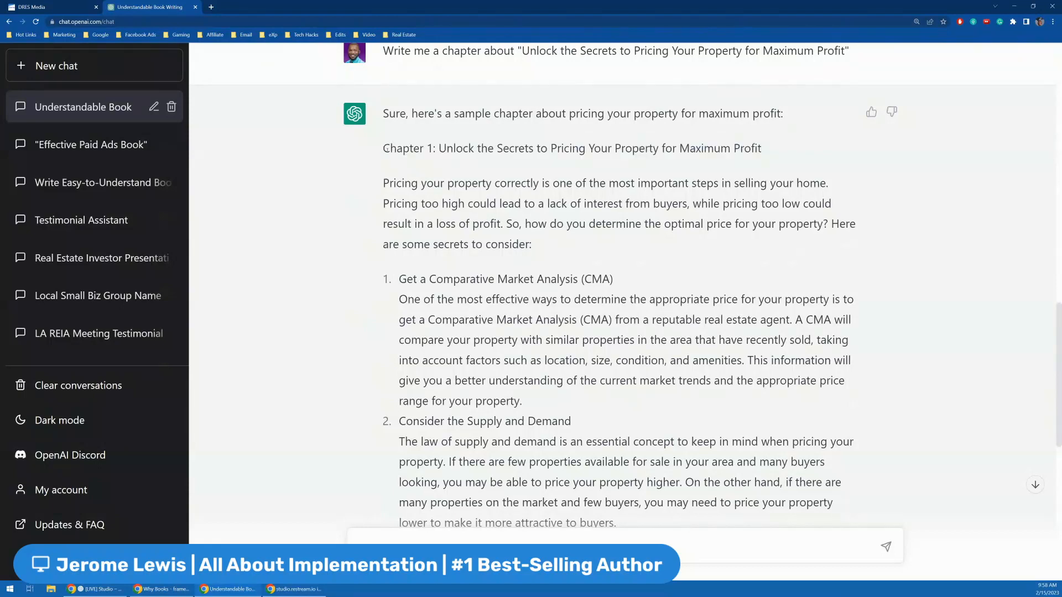
left_click_drag(384, 149, 475, 183)
scroll(707, 400, "down", 9)
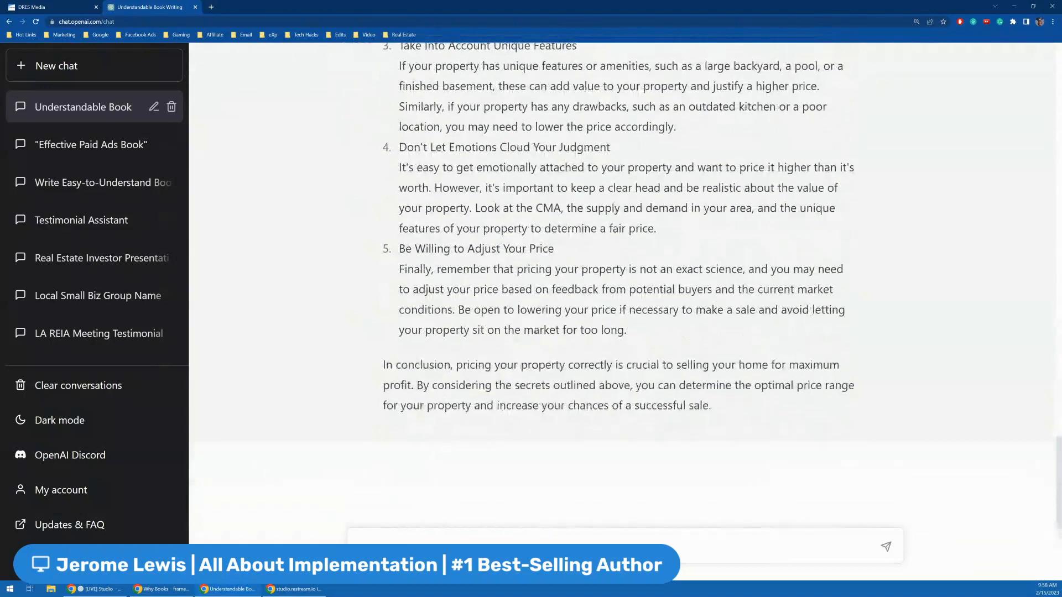
left_click_drag(707, 400, 721, 407)
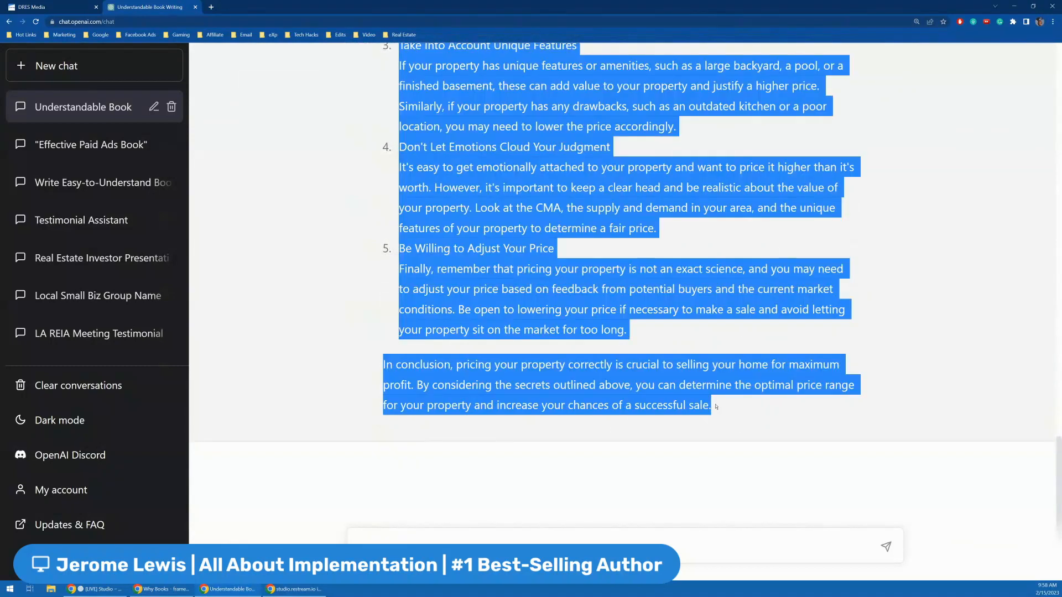
Step: Switch to Google Docs by opening docs.google.com in a new browser tab
left_click(211, 8)
type("dso")
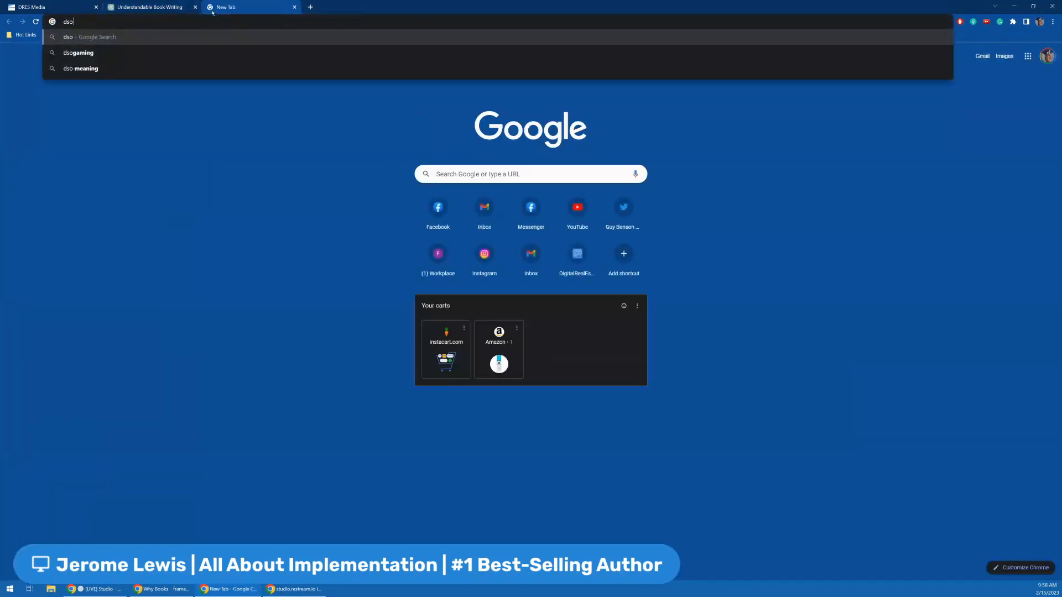
key("BackSpace")
key("BackSpace")
type("oc")
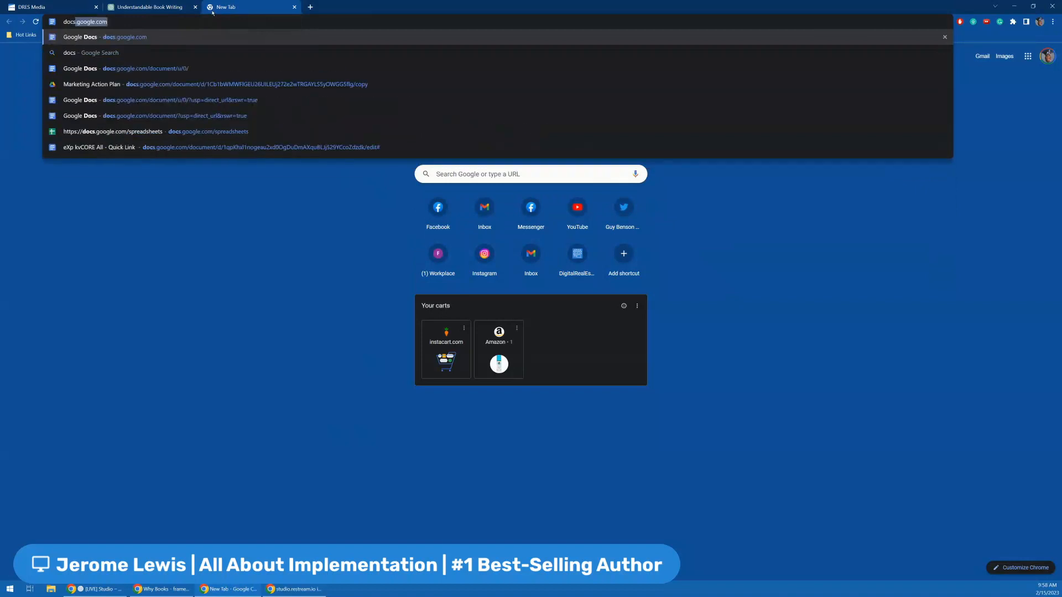
key("Return")
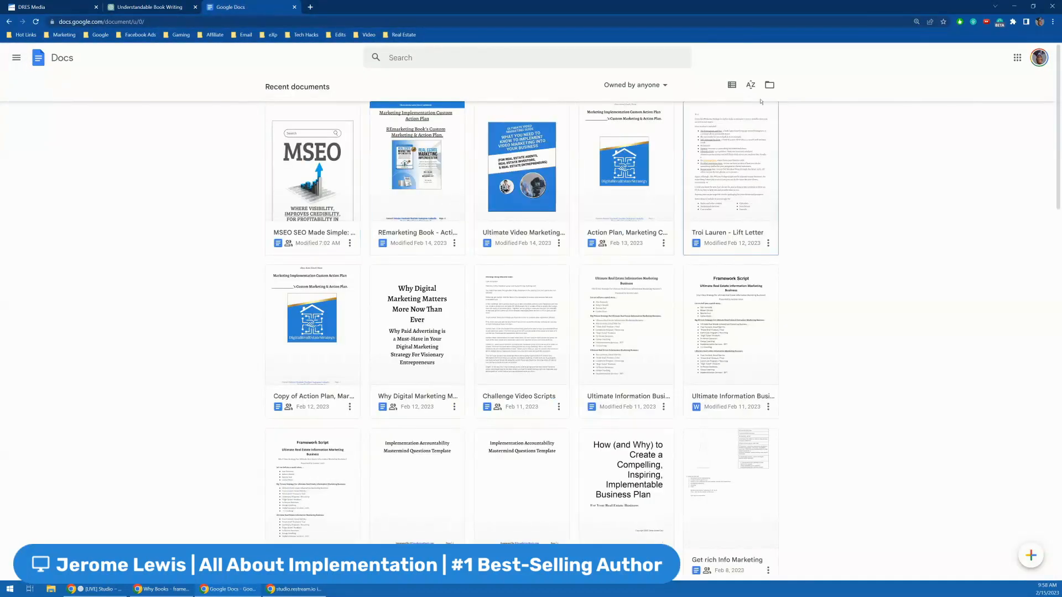
left_click(15, 60)
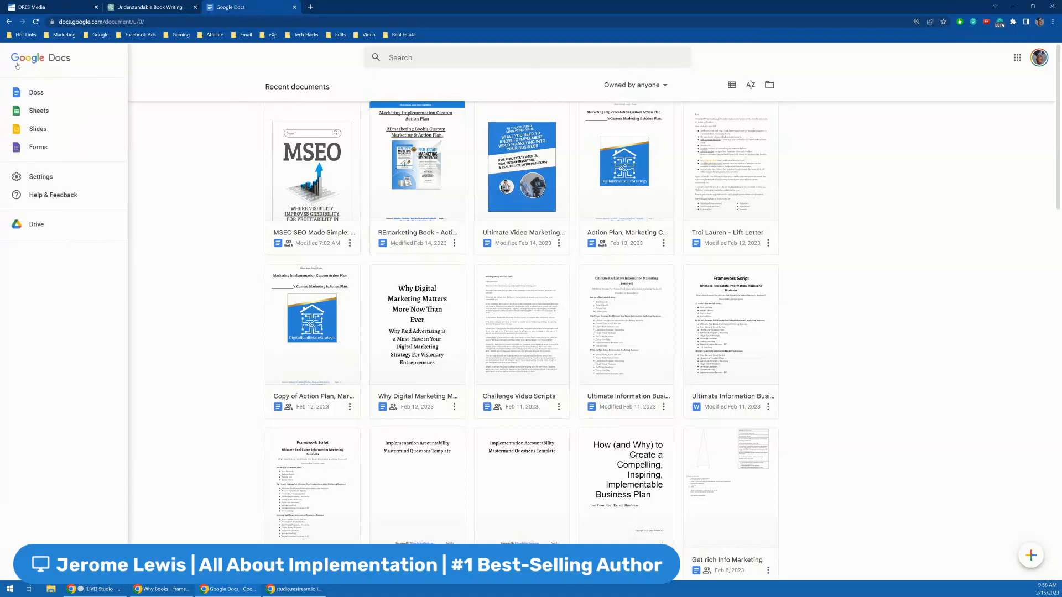
left_click(61, 95)
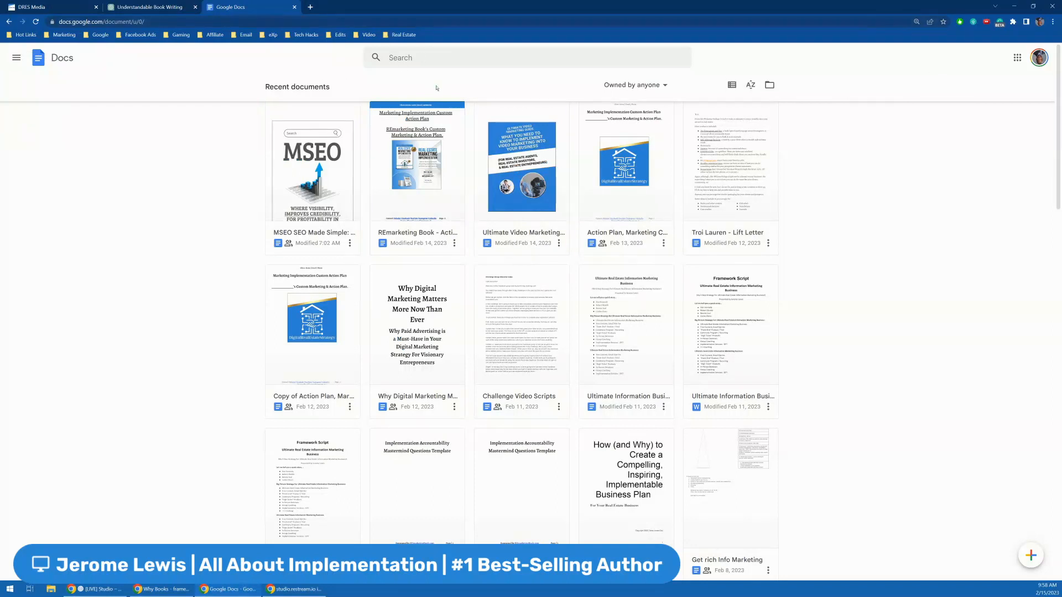
left_click(17, 58)
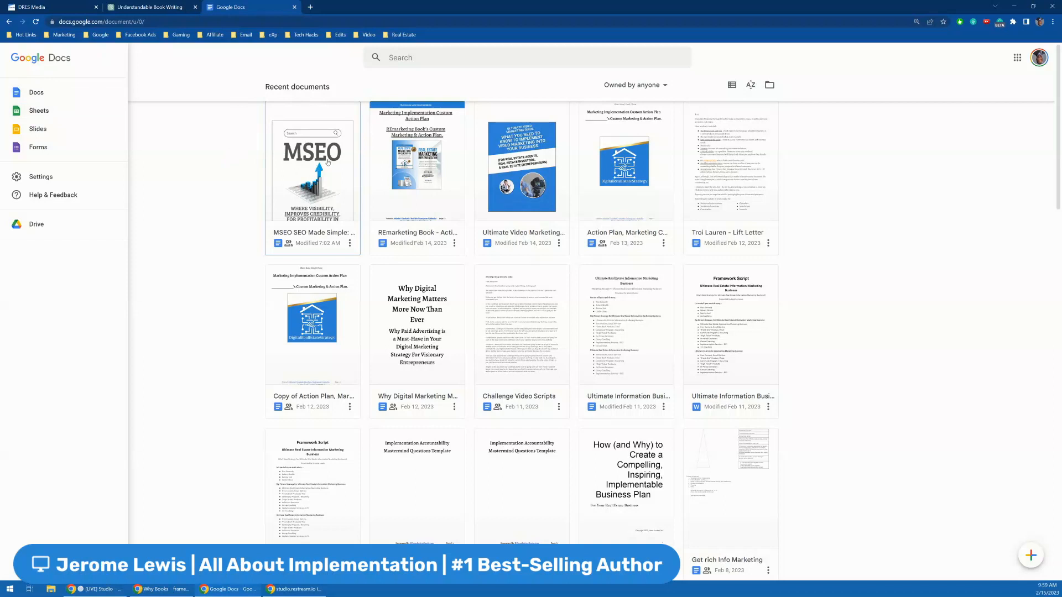
Step: Open the recent "MSEO SEO Made Simple" document and create a new blank document from it
left_click(328, 158)
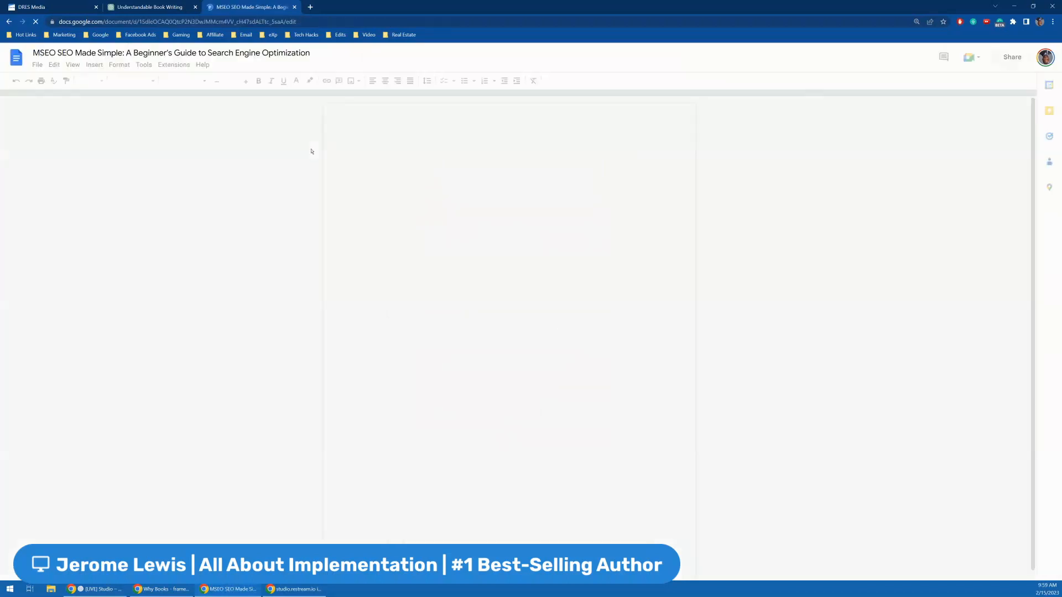
left_click(40, 67)
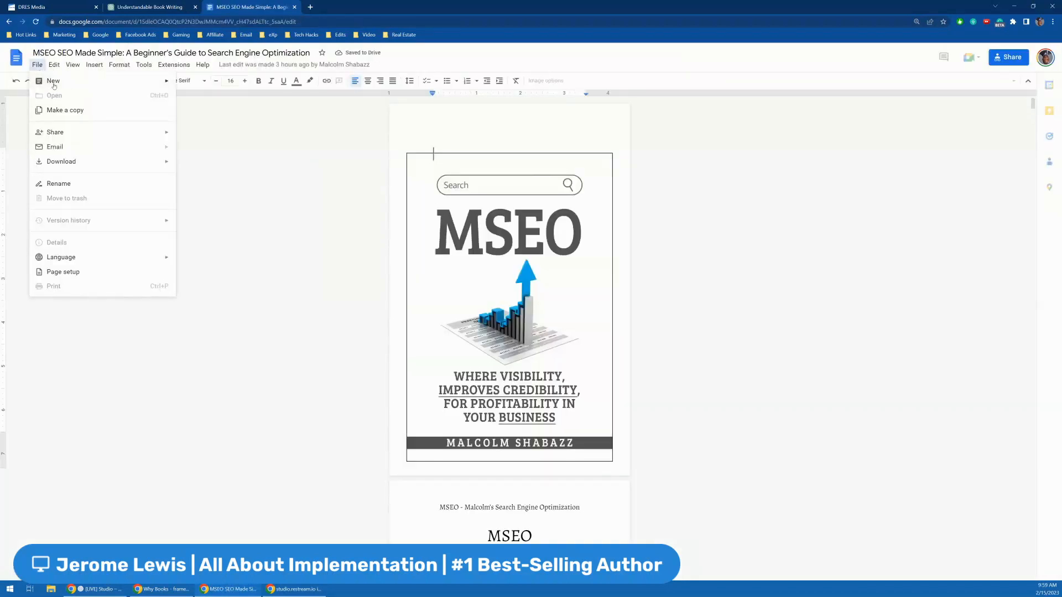
mouse_move(50, 81)
left_click(242, 88)
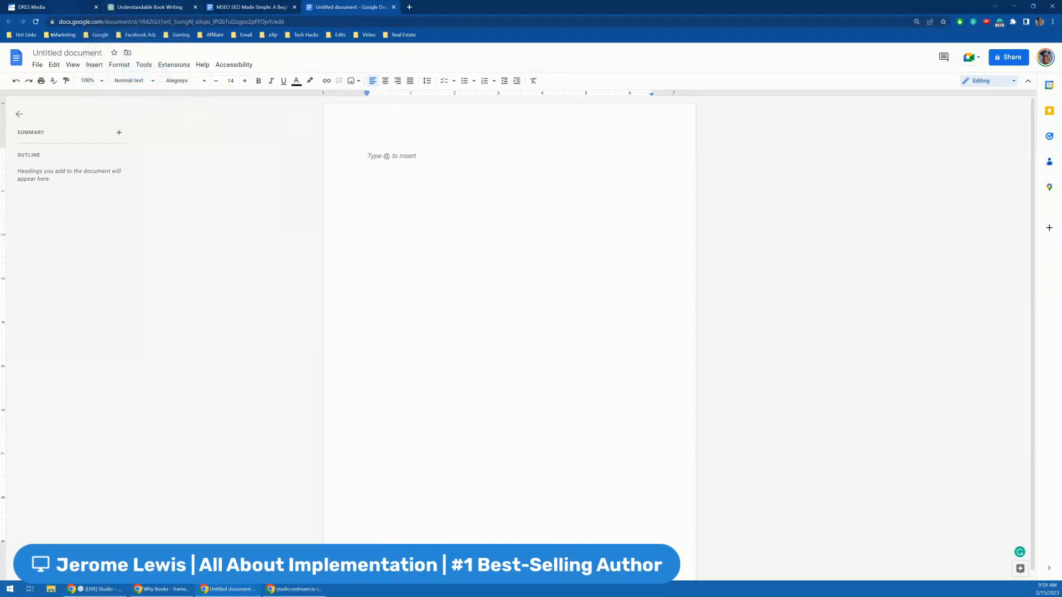
Step: Set the blank document's paper size to Statement (5.5" x 8.5")
left_click(37, 66)
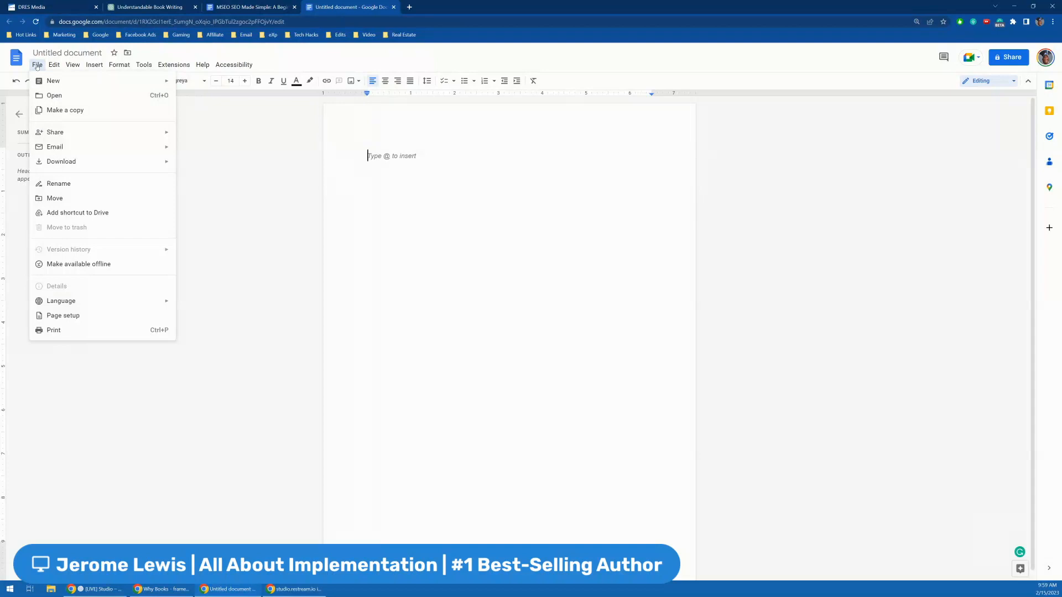
mouse_move(54, 65)
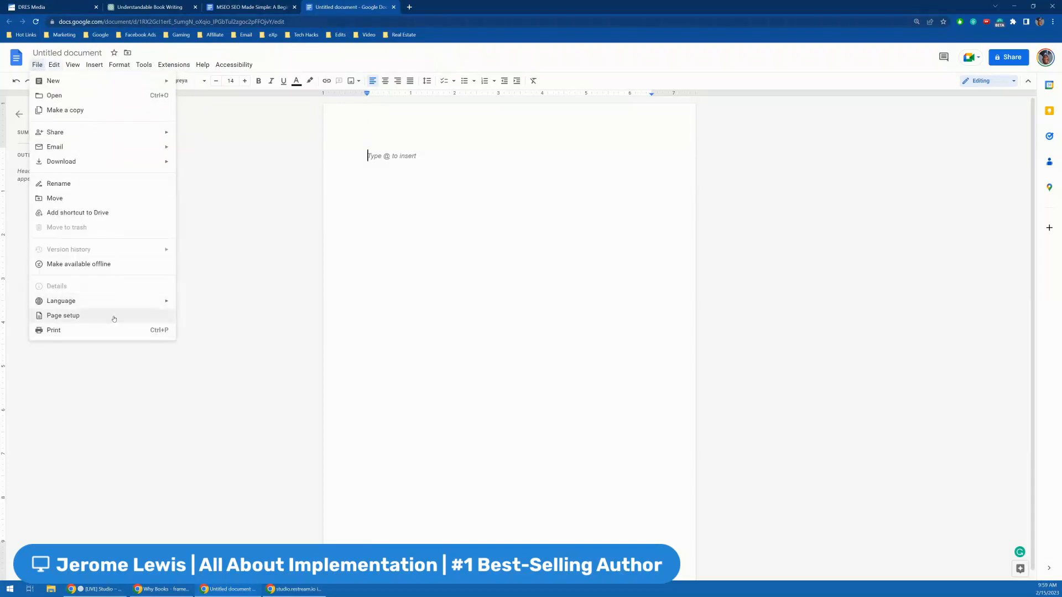
left_click(111, 314)
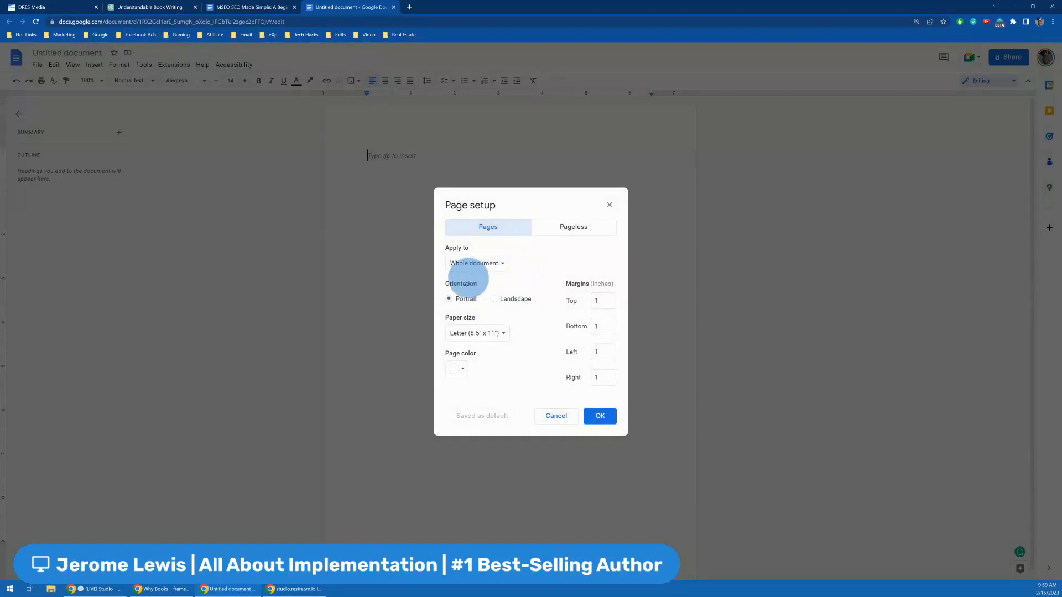
left_click(475, 333)
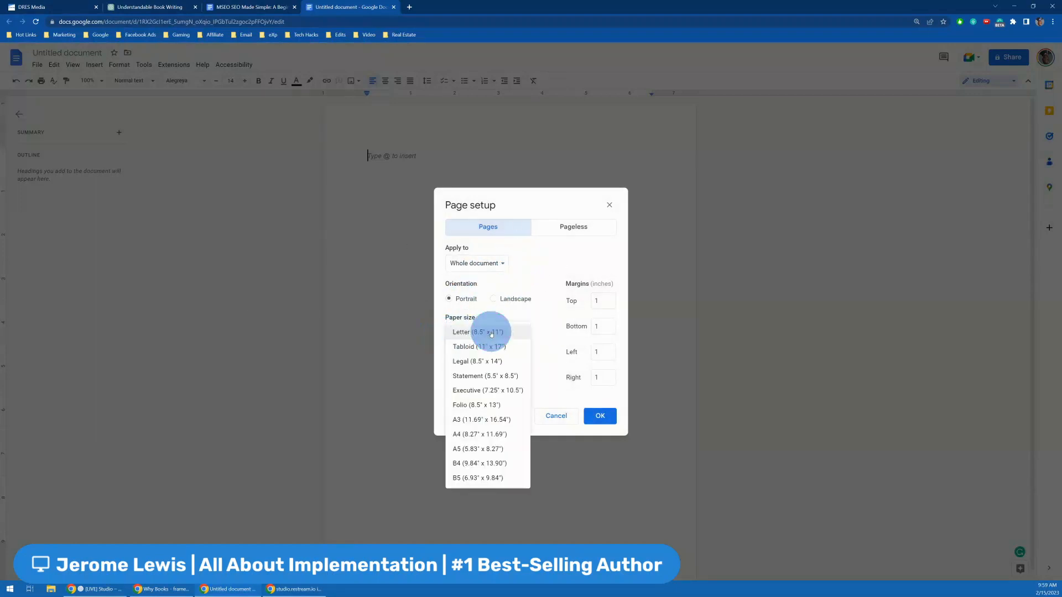
left_click(490, 376)
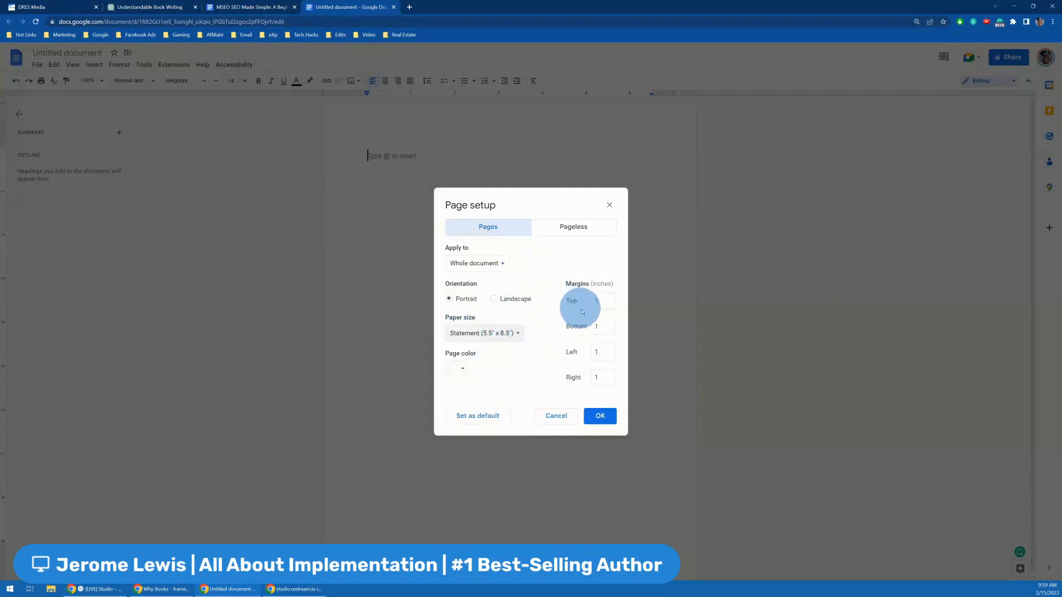
left_click(603, 419)
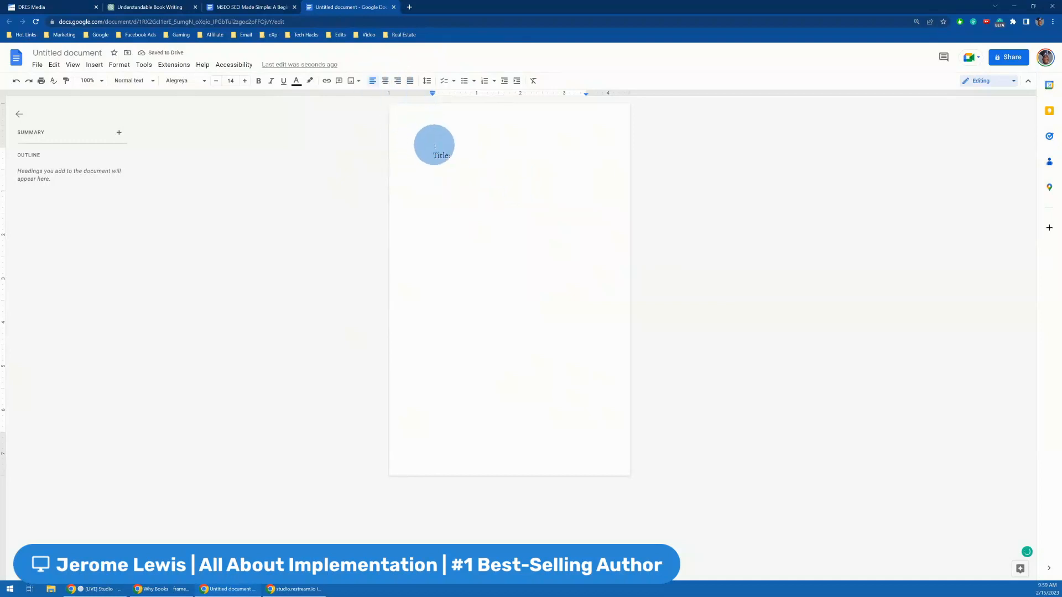
Step: Apply the Title style to the "Title:" line on the first page and centre it
left_click_drag(441, 154, 453, 156)
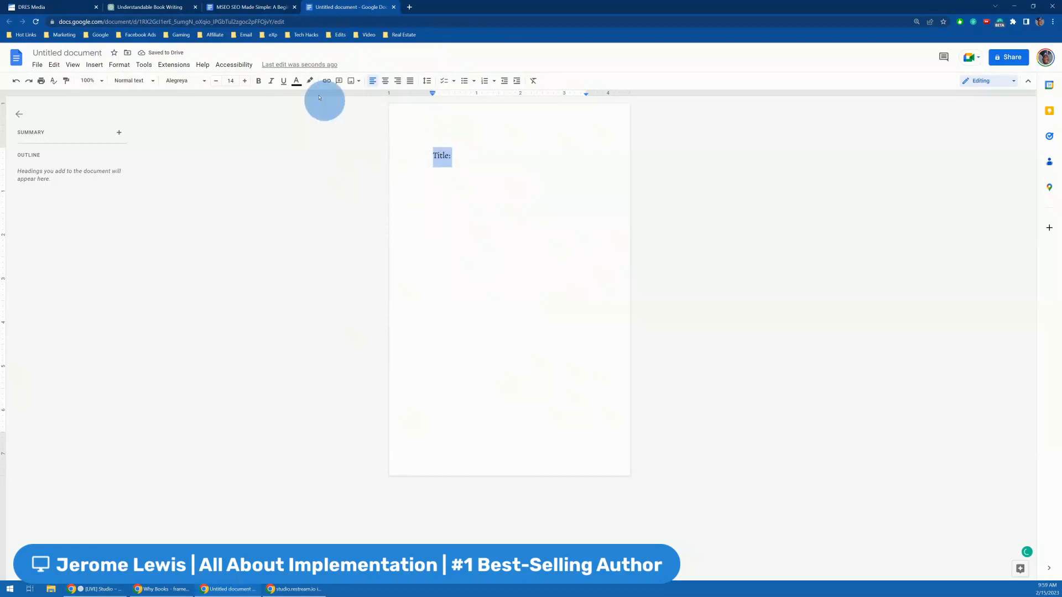
left_click(144, 81)
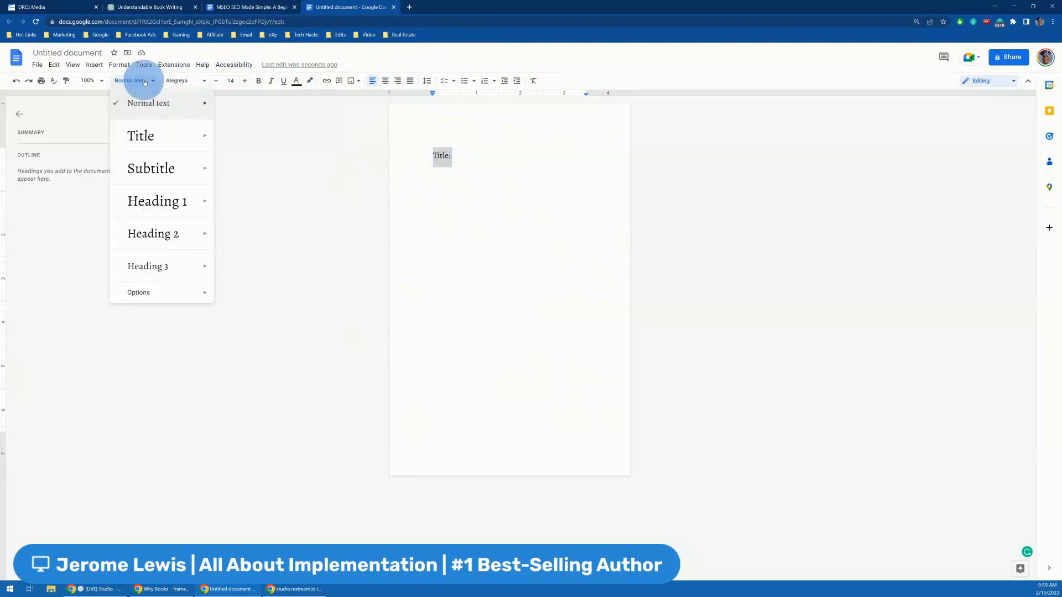
mouse_move(179, 137)
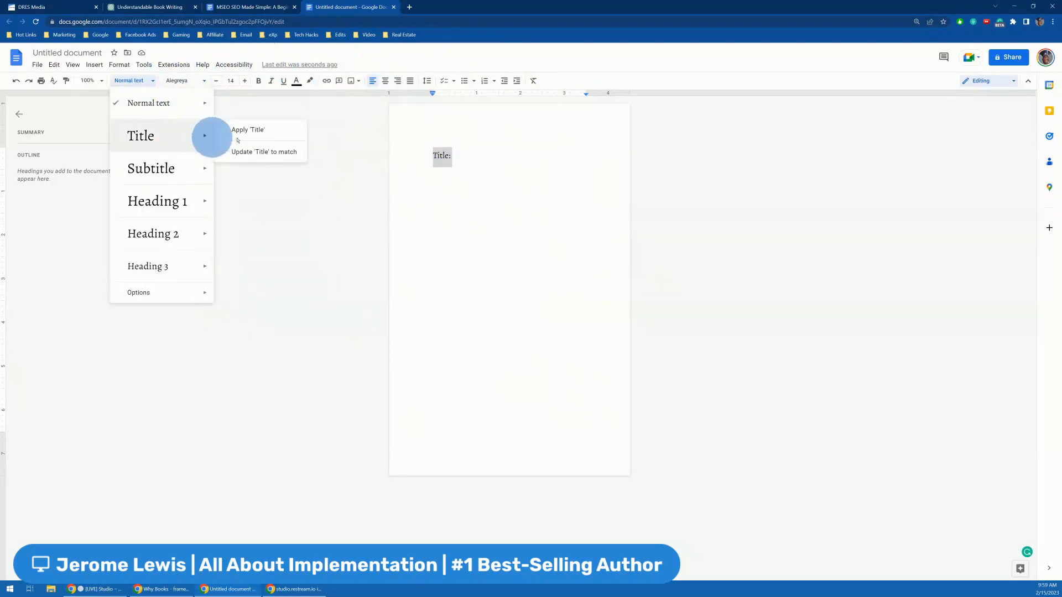
left_click(252, 129)
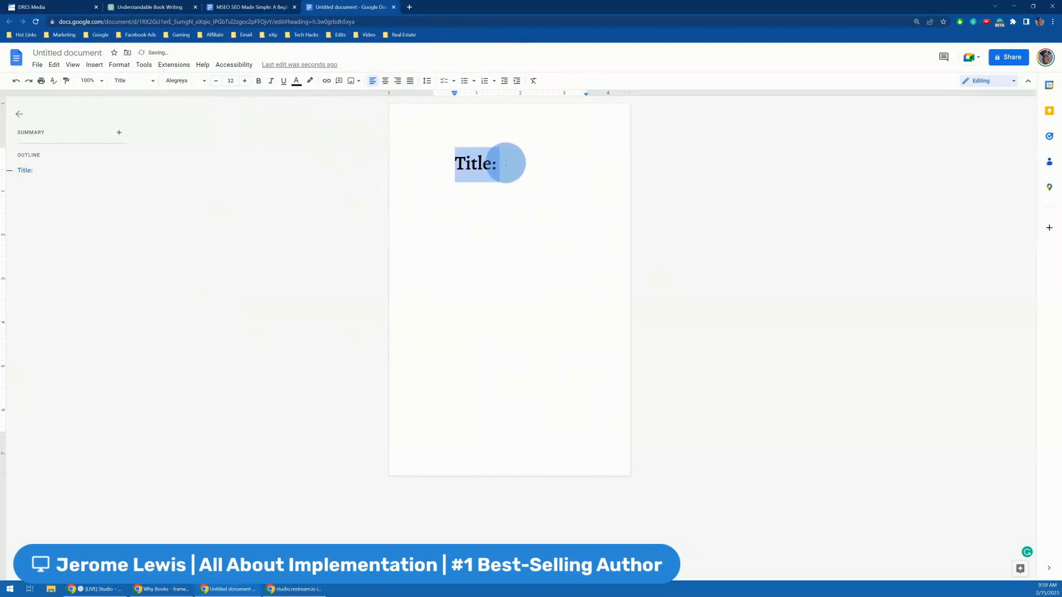
left_click(385, 86)
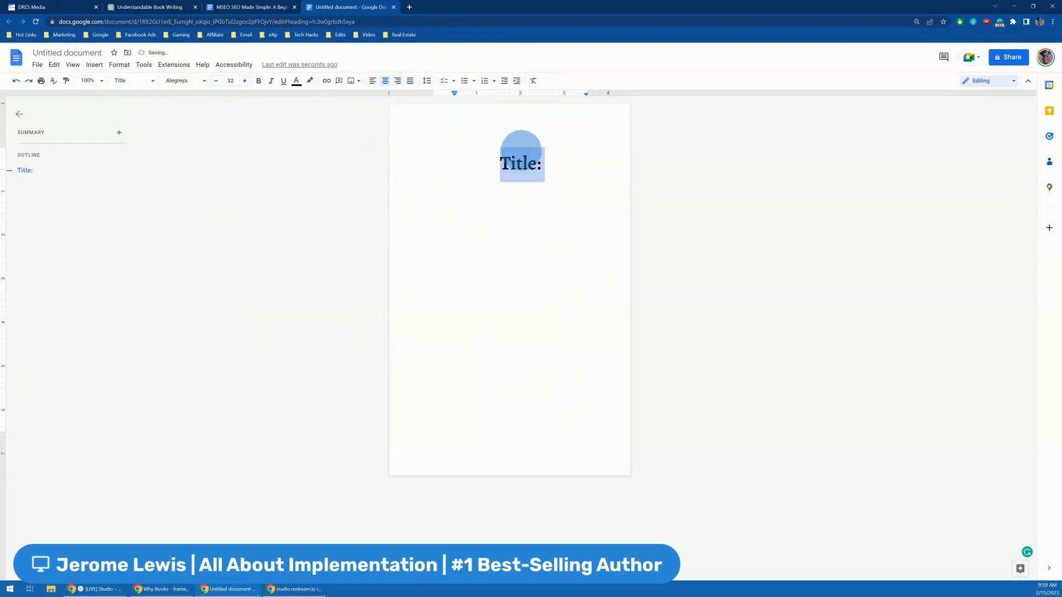
Step: Complete the title line as "Title: How To Sell A House" and insert a page break after it
left_click(548, 162)
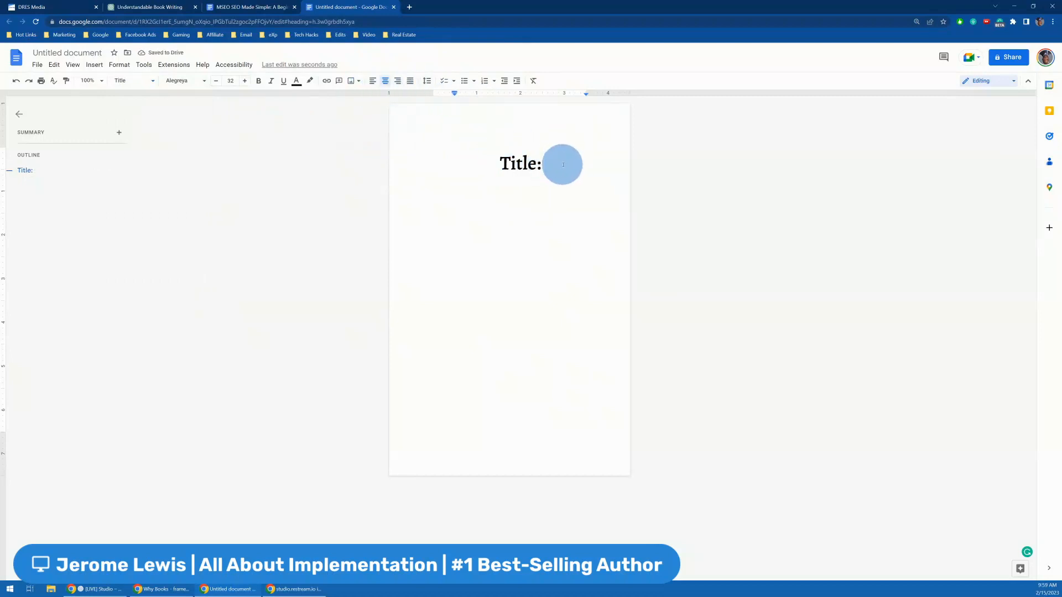
type("How To Sell A House")
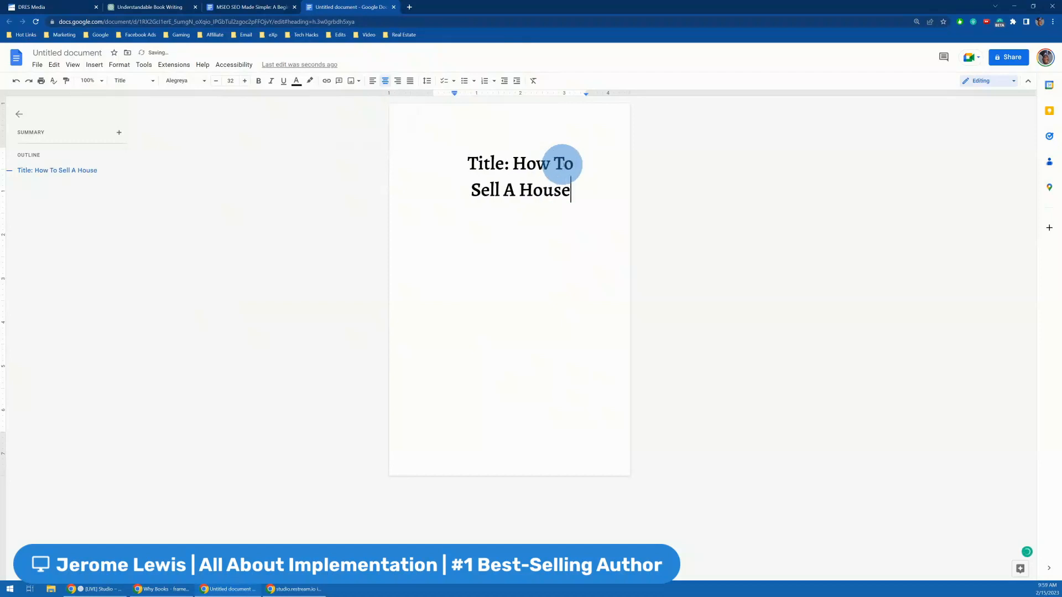
key("ctrl+Return")
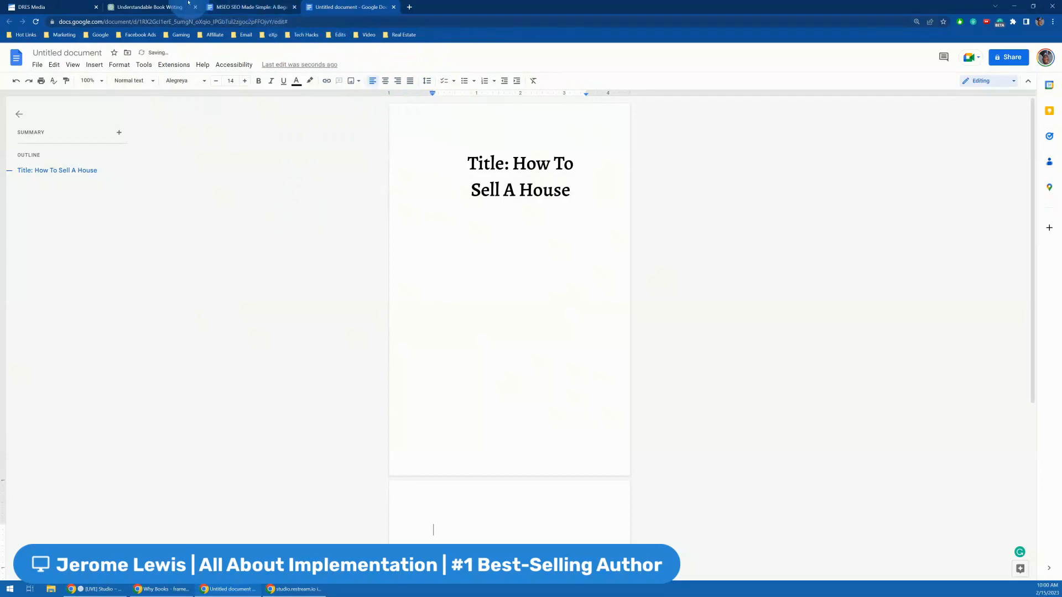
Step: Switch to the ChatGPT conversation and copy the selected Chapter 1 text
left_click(149, 7)
scroll(470, 232, "up", 8)
scroll(465, 214, "up", 3)
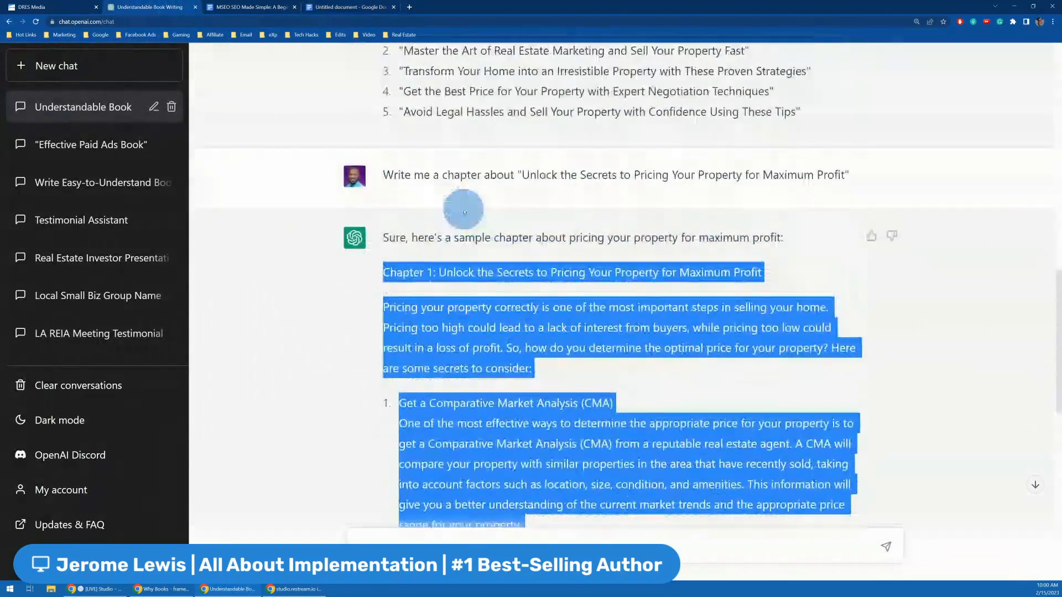
scroll(525, 232, "down", 2)
right_click(492, 311)
left_click(503, 311)
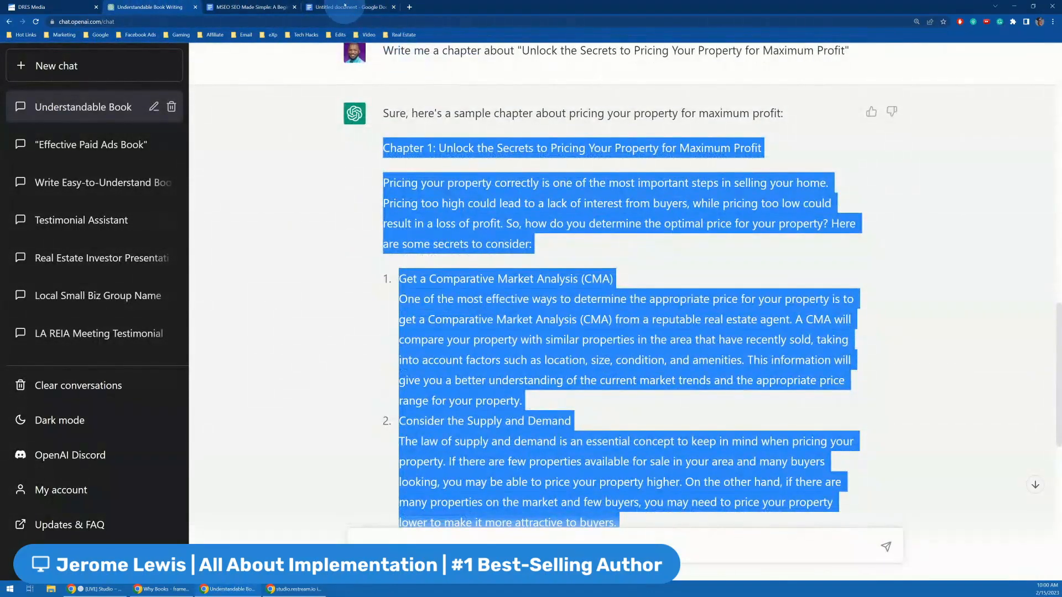
Step: Return to the untitled document and paste the copied chapter on the page after the title
left_click(348, 6)
left_click(448, 330)
scroll(449, 330, "down", 3)
key("ctrl+v")
scroll(459, 310, "up", 15)
scroll(466, 302, "up", 7)
Step: Apply the Heading 1 style to "Chapter 1: Unlock the Secrets to Pricing Your Property for Maximum Profit"
triple_click(516, 177)
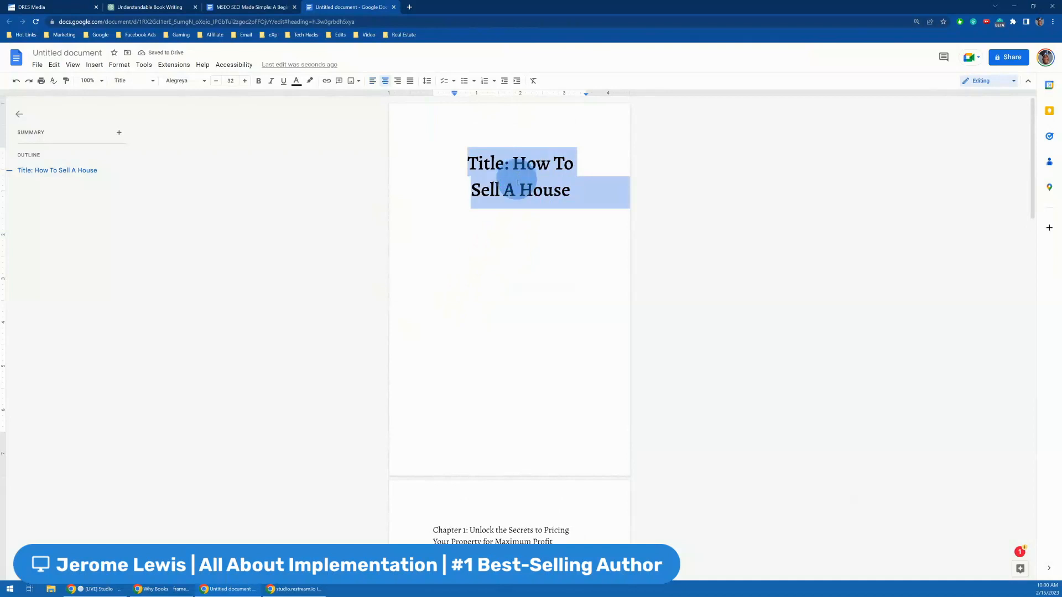
scroll(517, 180, "down", 4)
triple_click(486, 320)
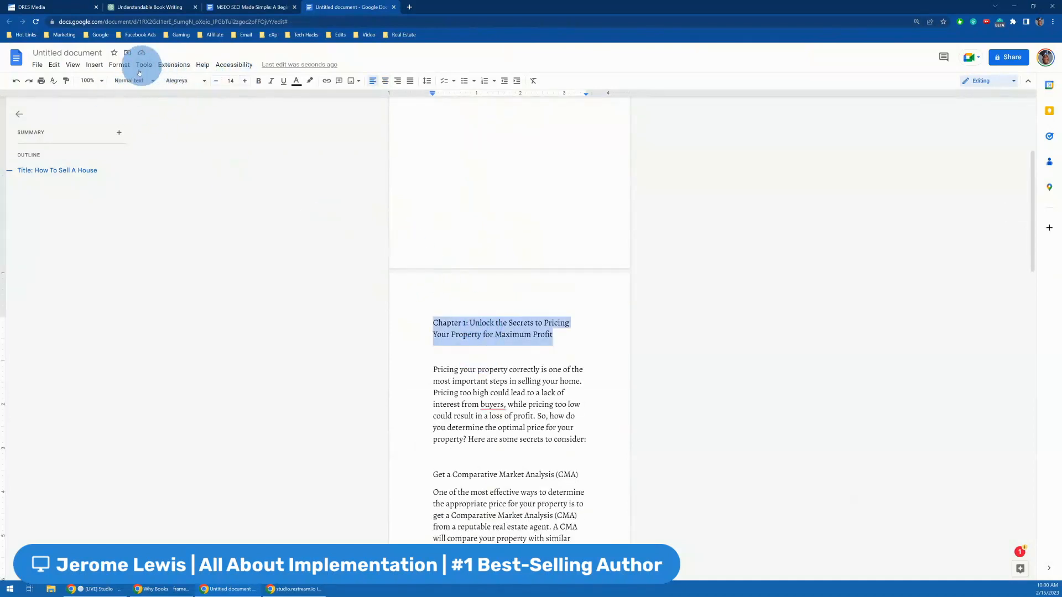
key("ctrl+plus")
key("ctrl+plus")
key("ctrl+plus")
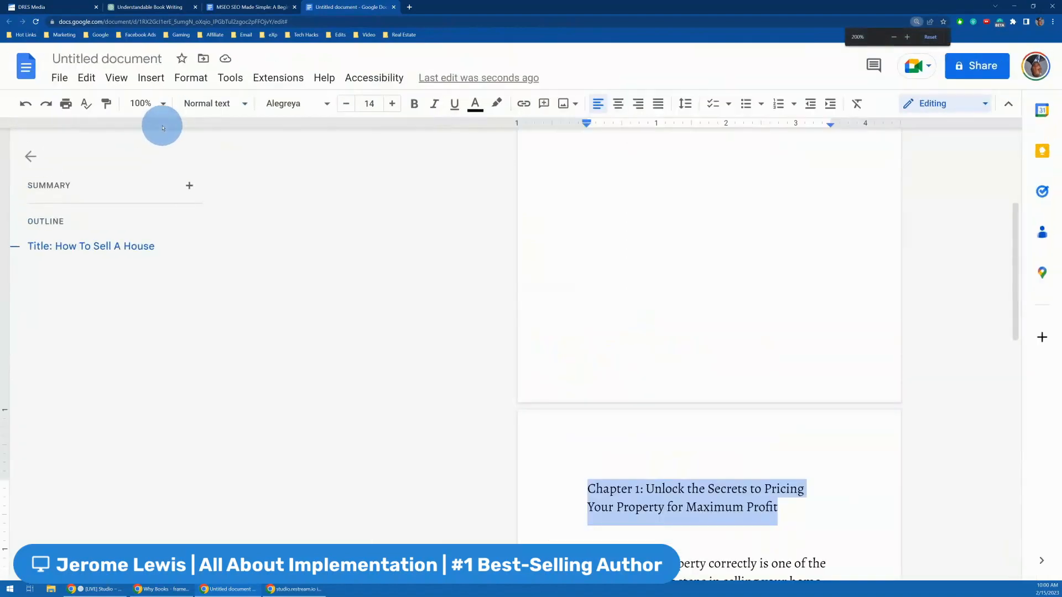
key("ctrl+plus")
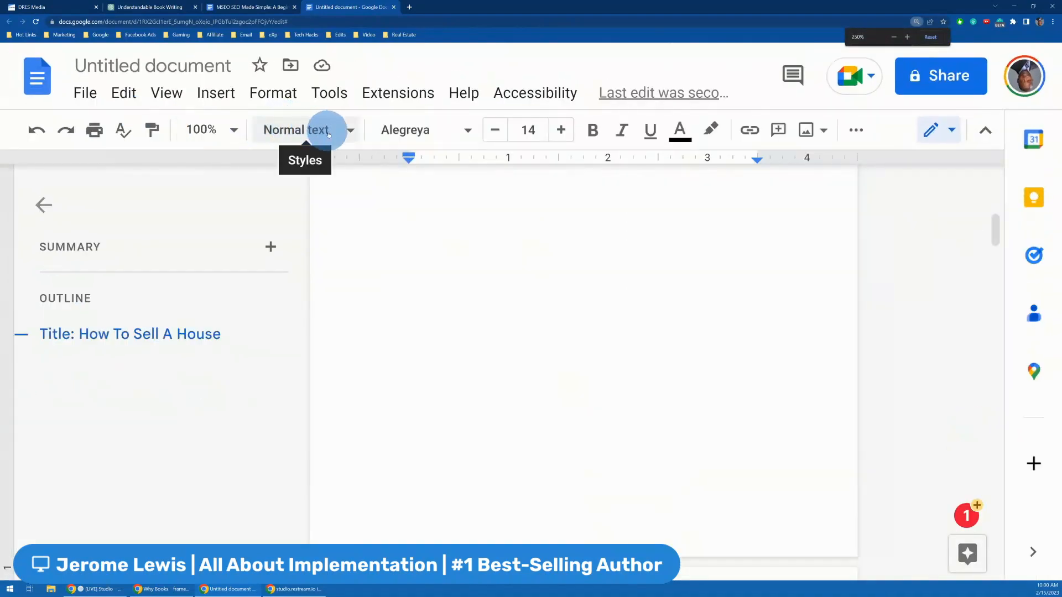
scroll(507, 343, "down", 5)
left_click(332, 132)
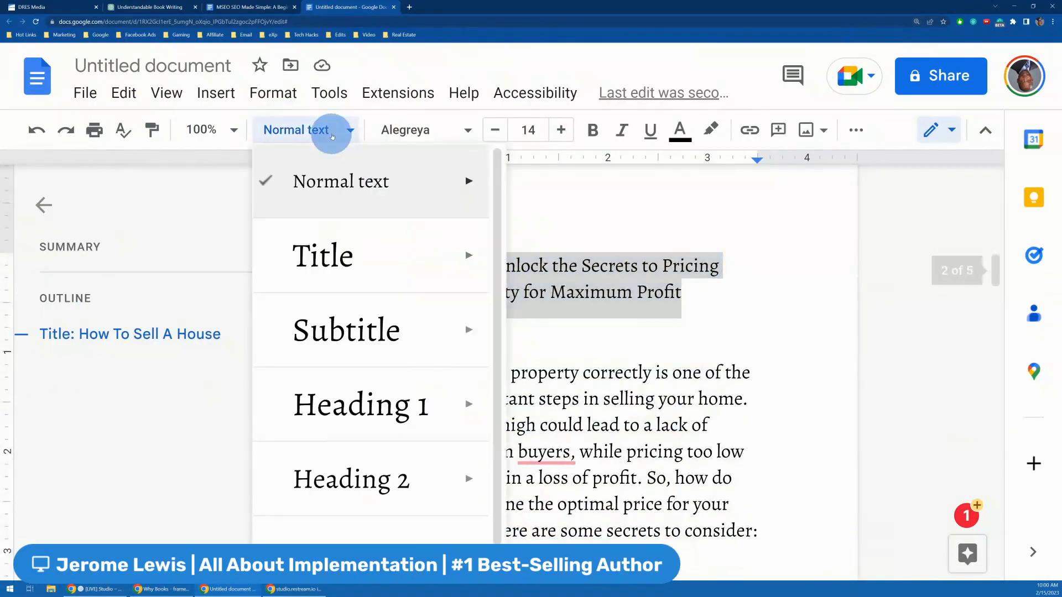
mouse_move(351, 403)
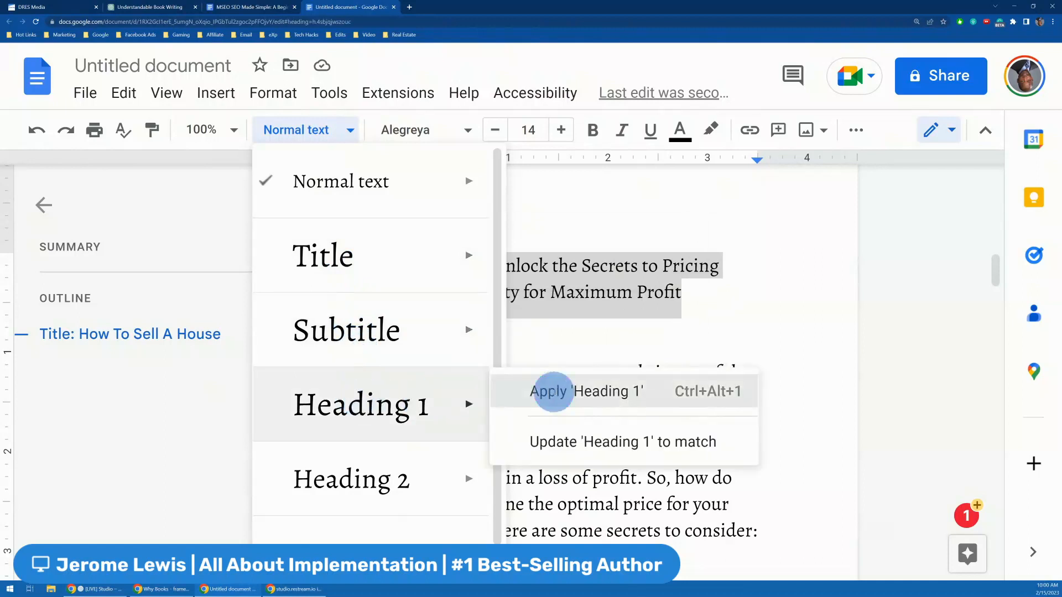
left_click(553, 391)
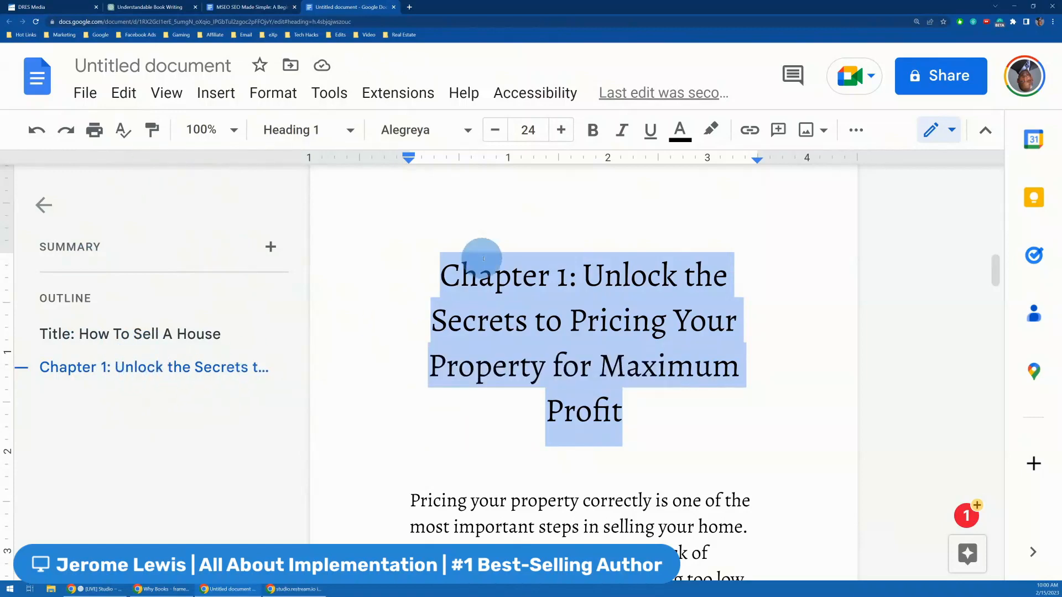
Step: Look through the chapter body below its heading, including the grammar suggestion on "buyers," in the opening paragraph
scroll(553, 274, "down", 2)
scroll(497, 376, "down", 3)
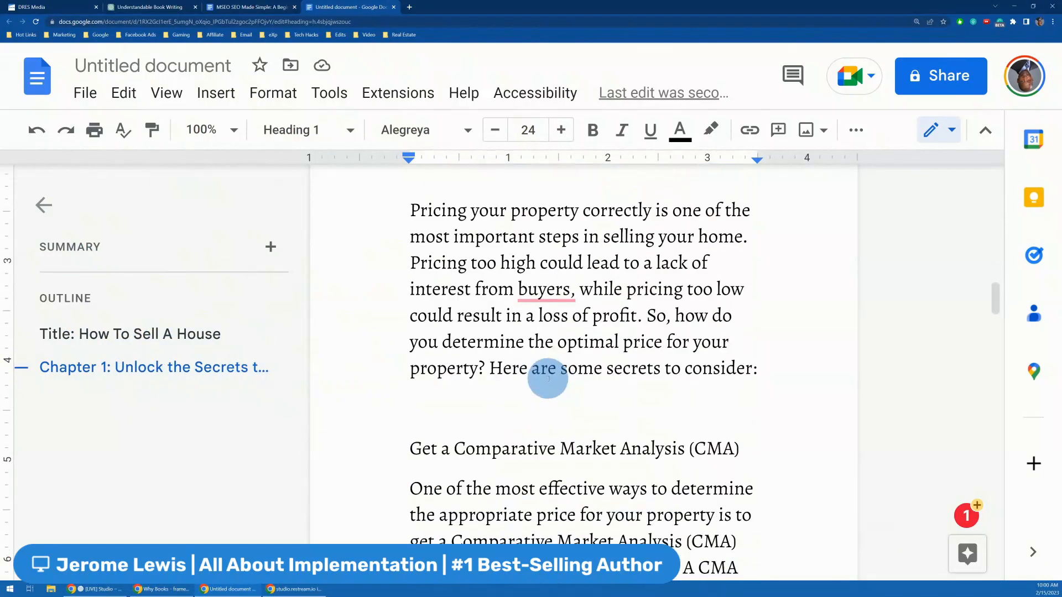
mouse_move(527, 289)
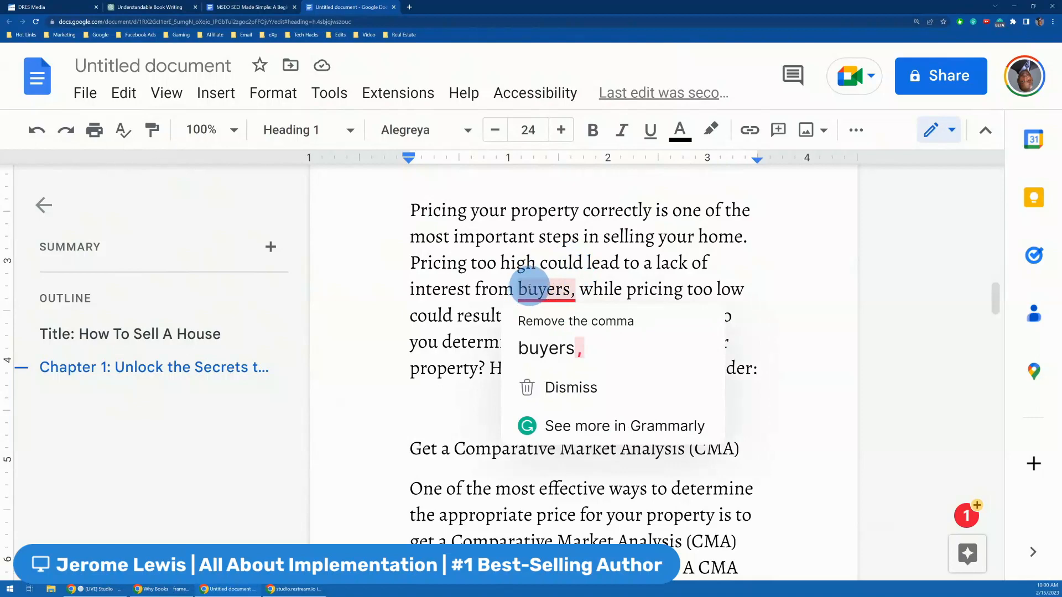
scroll(532, 287, "down", 15)
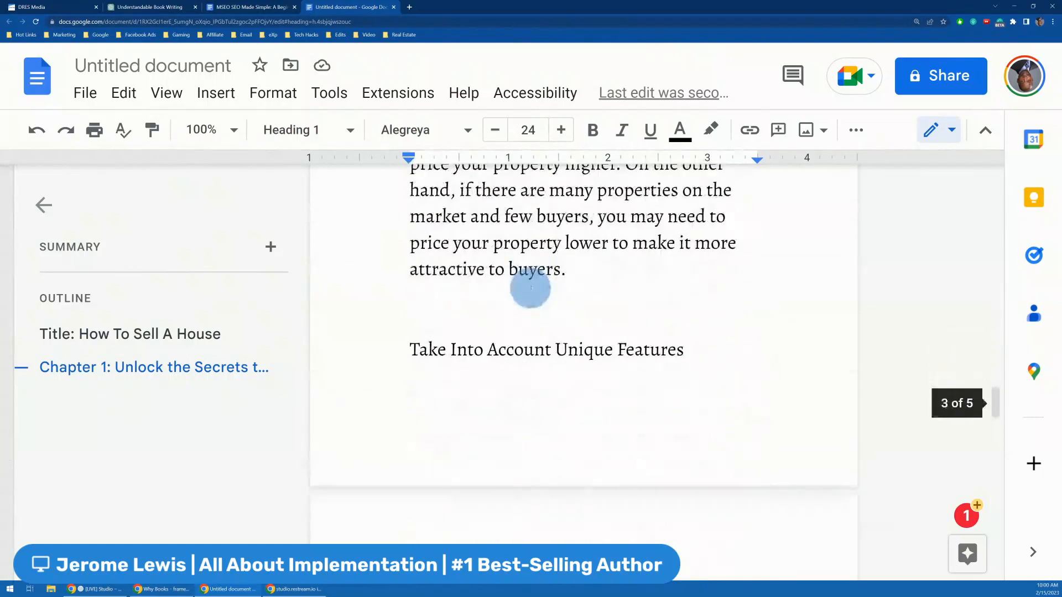
Step: Zoom out and look through all pages of the pasted Chapter 1, from its heading to the closing paragraph
scroll(532, 288, "down", 3)
key("ctrl+minus")
key("ctrl+minus")
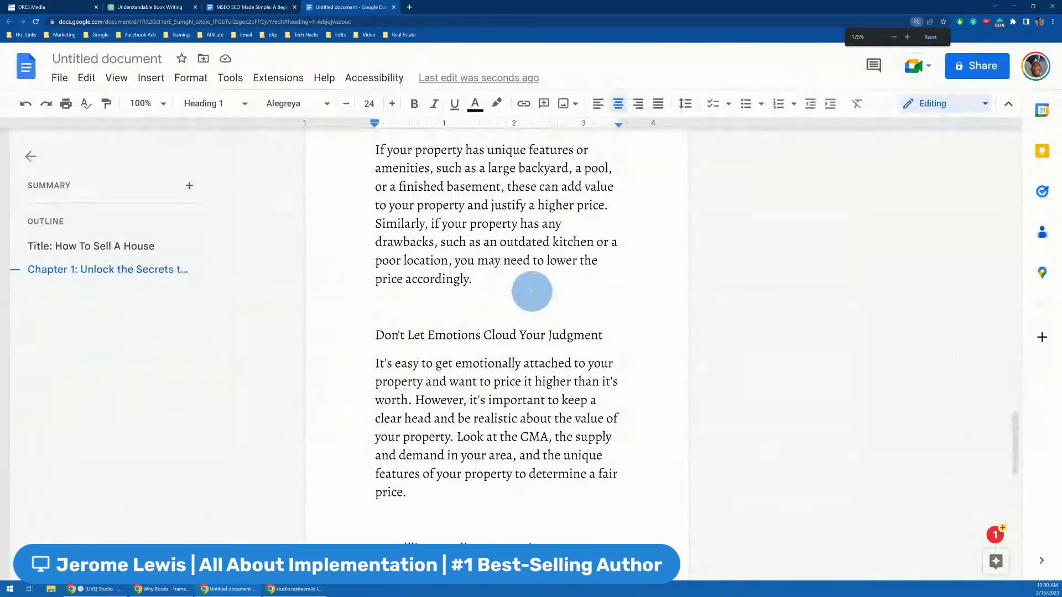
scroll(535, 306, "up", 15)
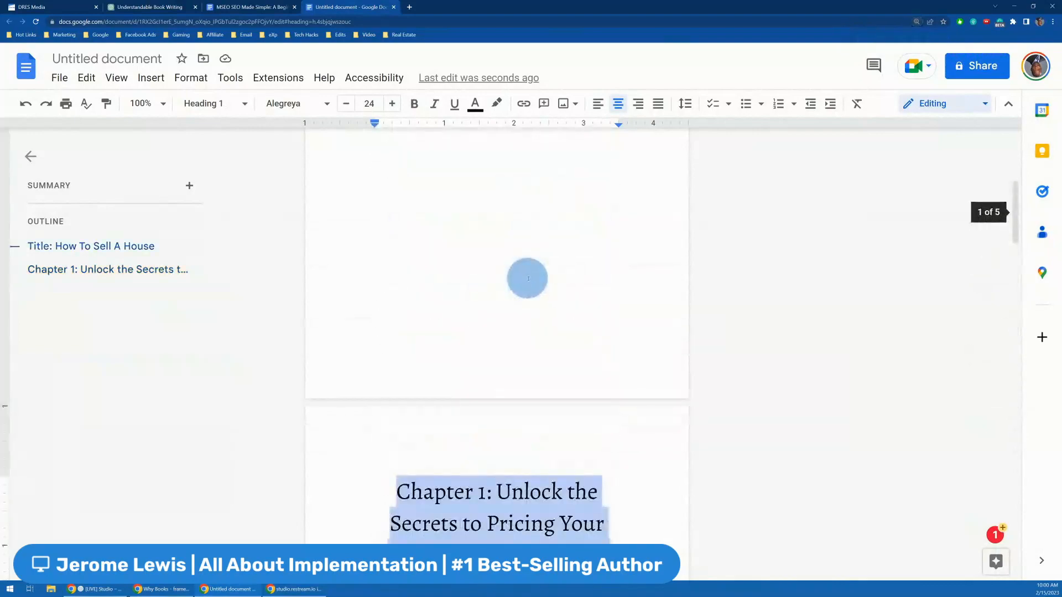
scroll(527, 276, "down", 12)
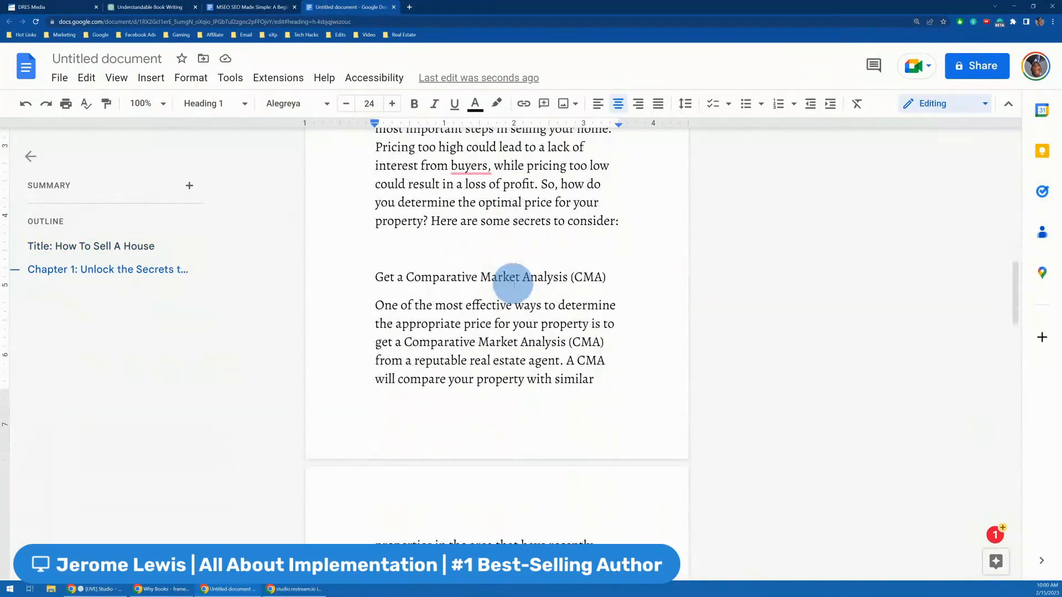
scroll(514, 283, "down", 12)
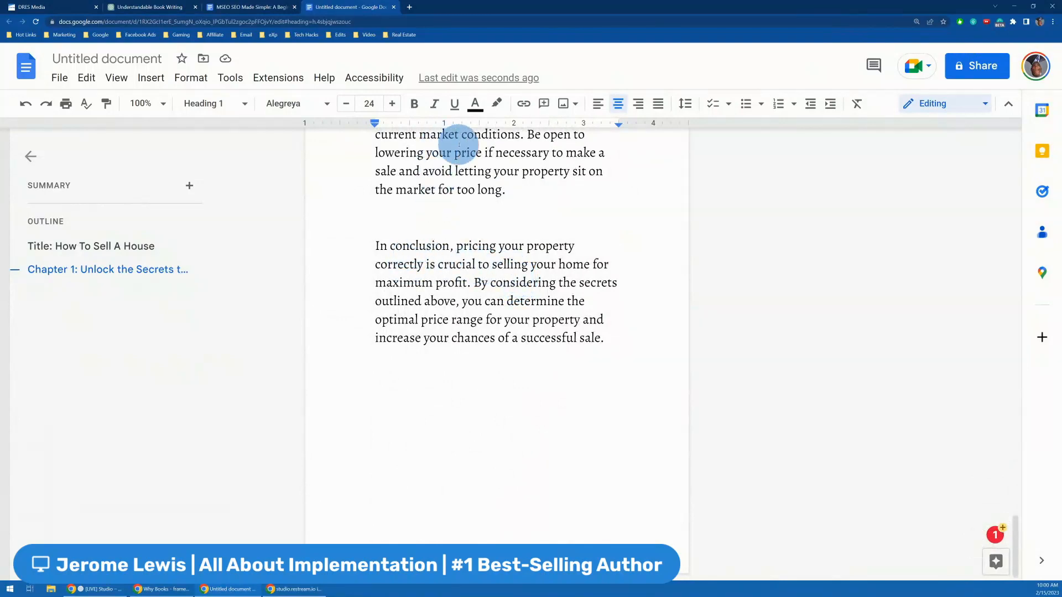
scroll(509, 265, "up", 15)
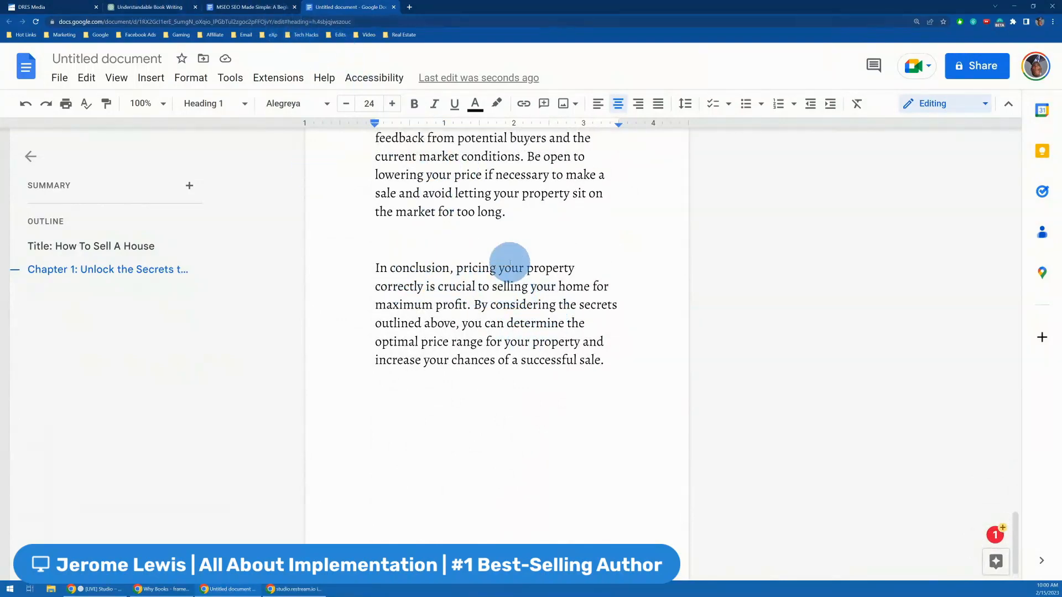
scroll(474, 242, "down", 12)
scroll(476, 240, "down", 3)
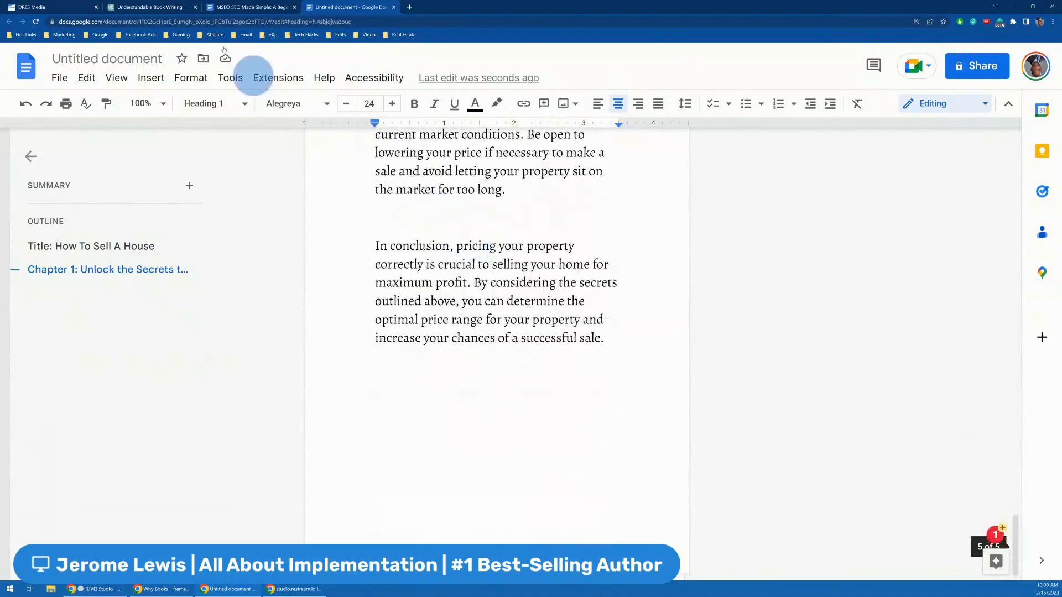
Step: Switch to the ChatGPT conversation and copy the second headline, "Master the Art of Real Estate Marketing and Sell Your Property Fast"
left_click(171, 6)
scroll(396, 287, "down", 4)
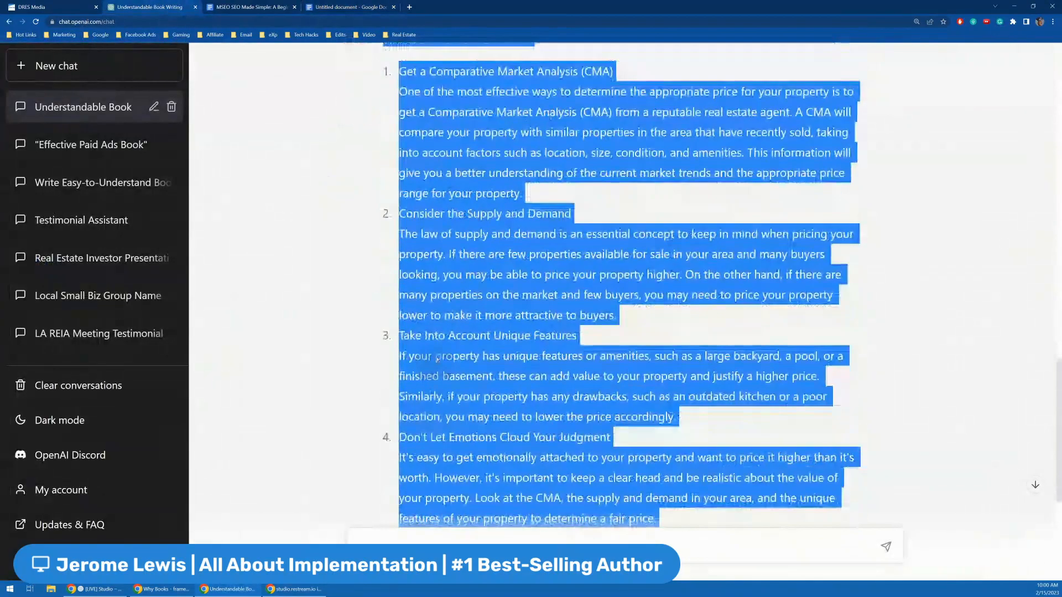
scroll(470, 285, "up", 10)
scroll(483, 283, "down", 5)
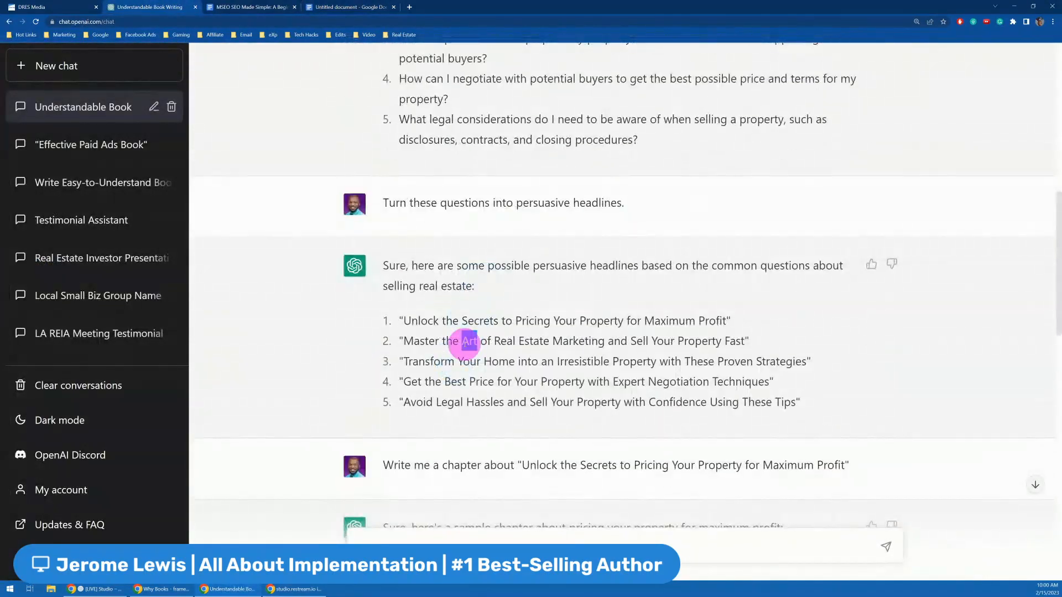
triple_click(464, 341)
right_click(465, 345)
left_click(502, 354)
Step: Copy the earlier "Write me a chapter about" prompt and paste it into the message box from the clipboard history
scroll(526, 292, "down", 5)
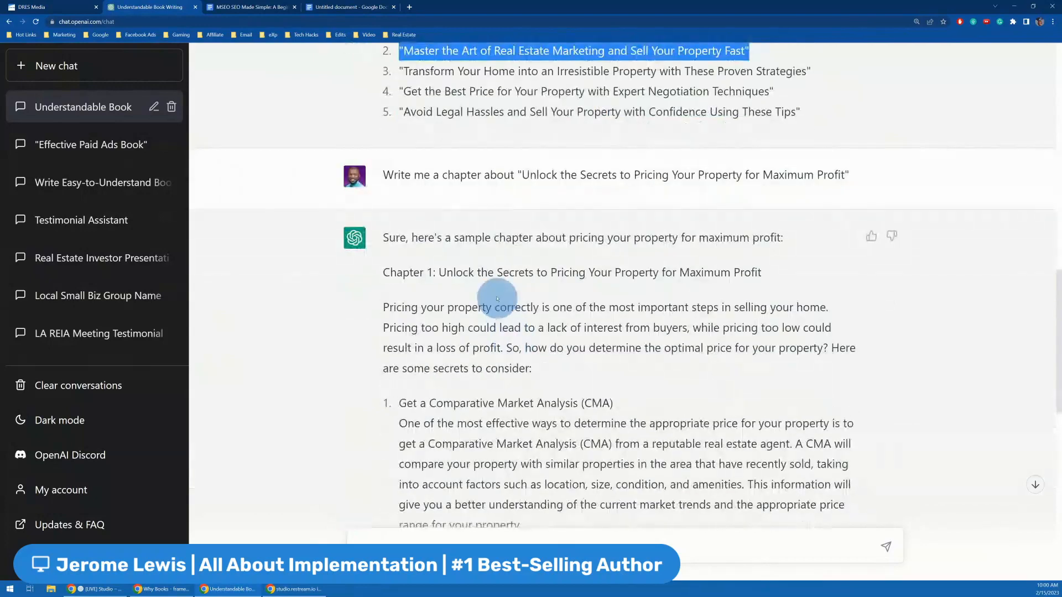
scroll(521, 237, "down", 3)
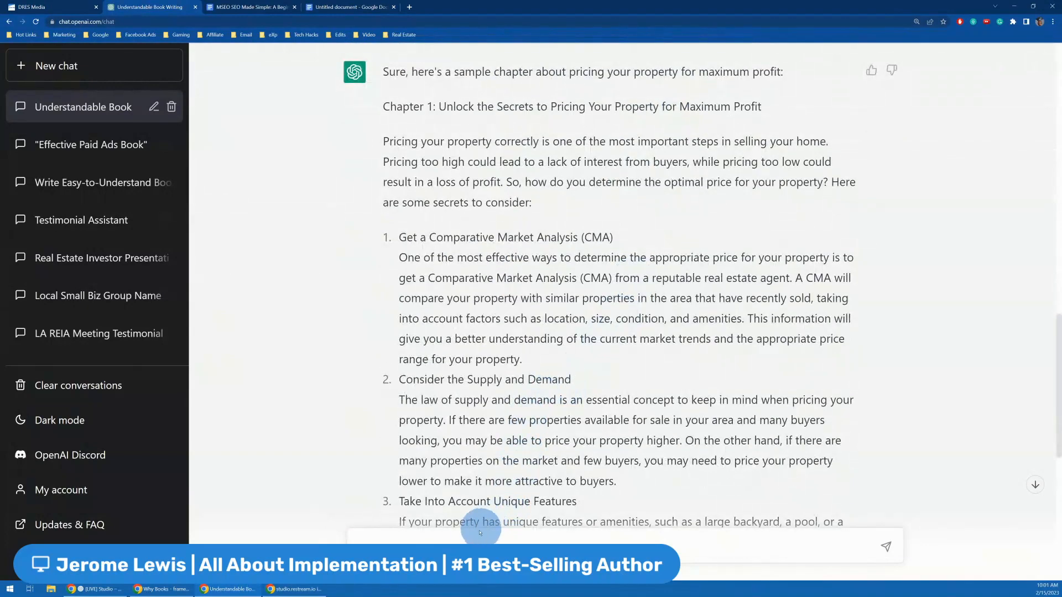
scroll(476, 434, "up", 3)
scroll(475, 436, "up", 2)
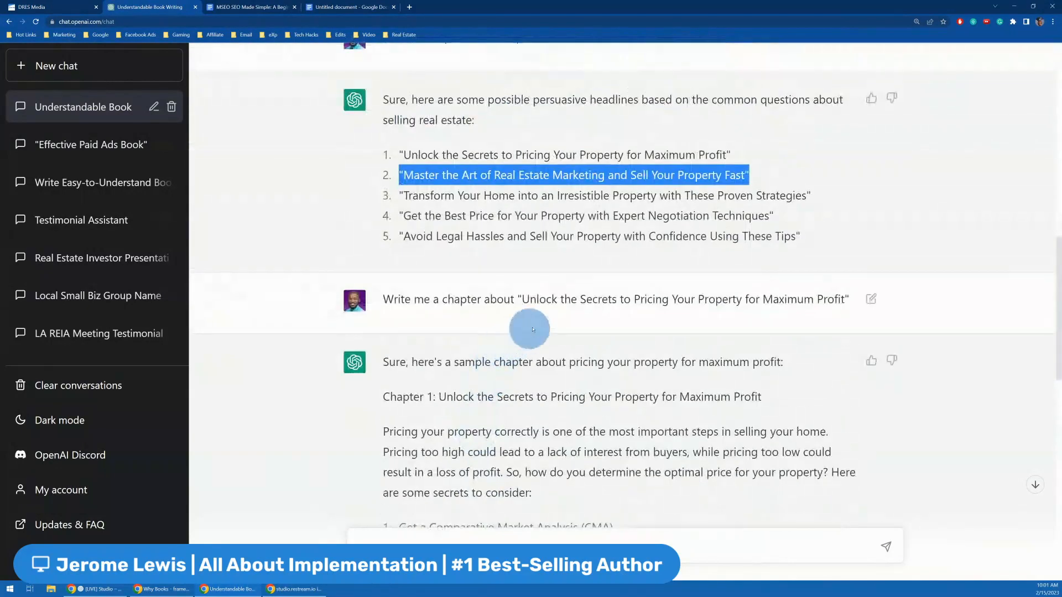
triple_click(550, 299)
scroll(475, 434, "down", 9)
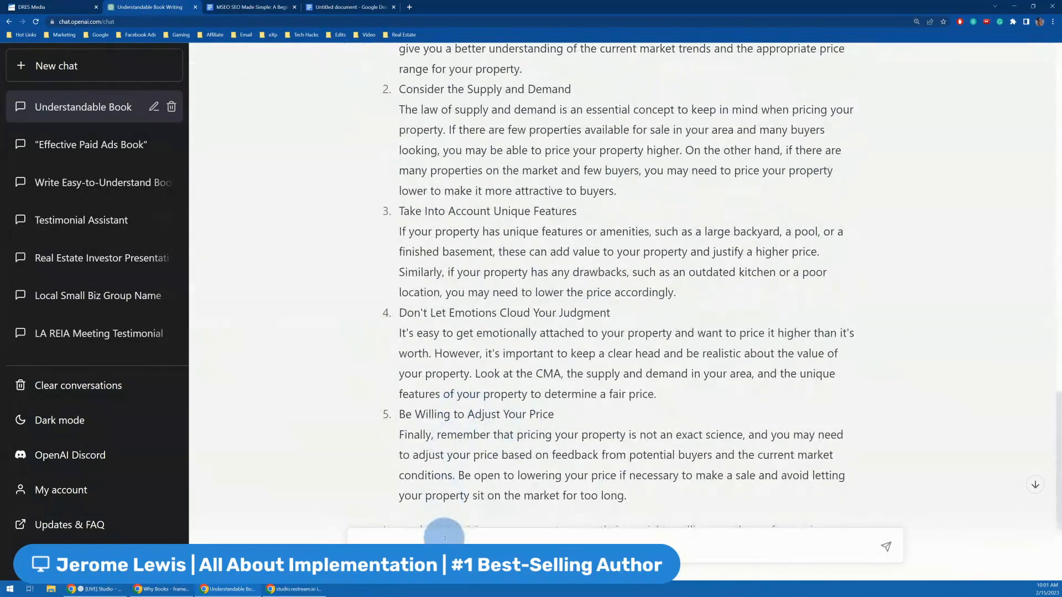
key("ctrl+grave")
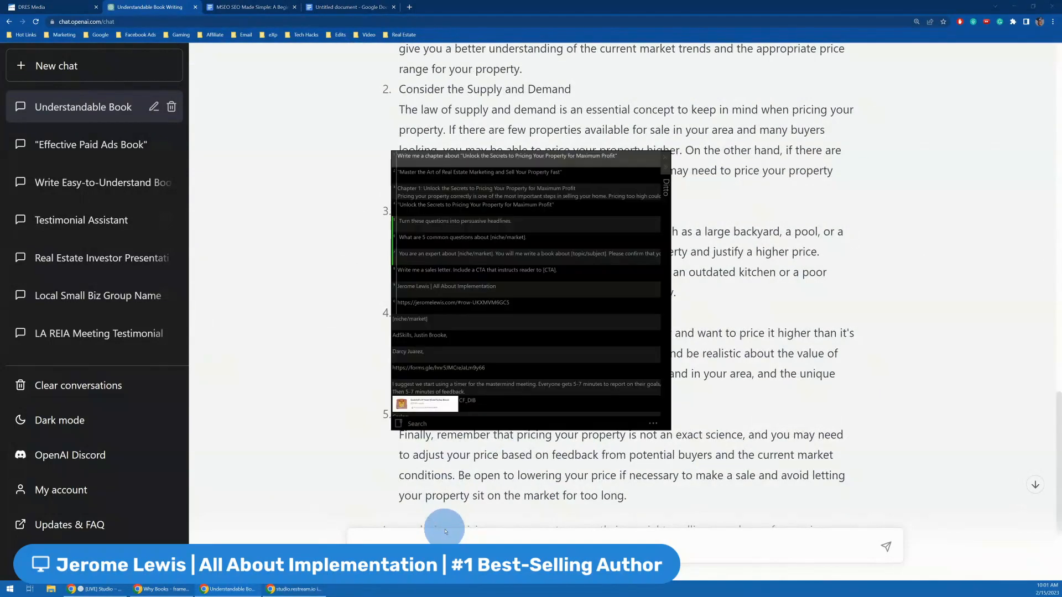
double_click(484, 157)
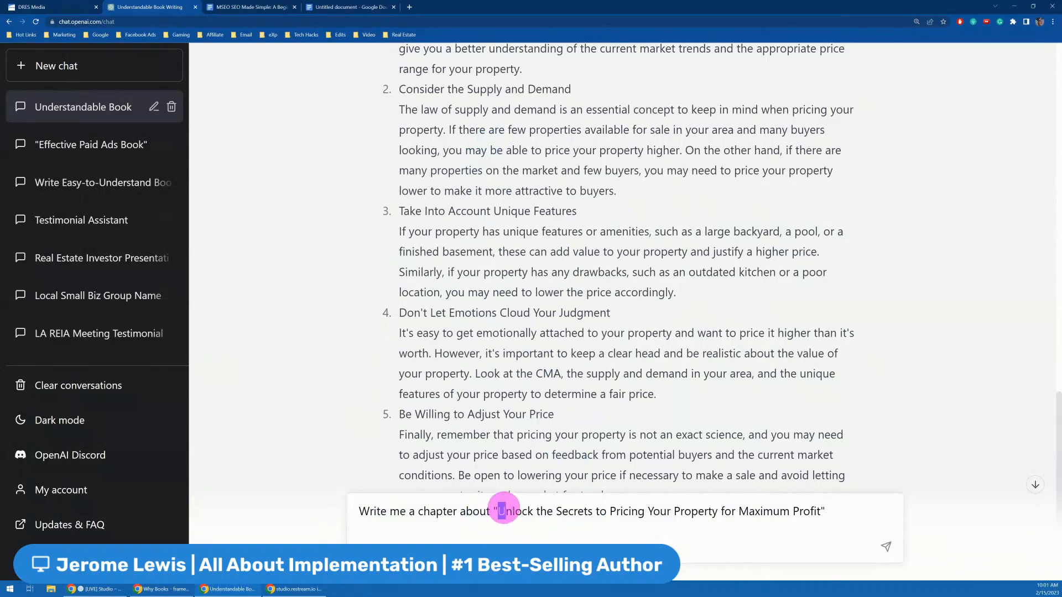
Step: Replace the prompt's headline with the copied "Master the Art of Real Estate Marketing and Sell Your Property Fast" and send it
left_click_drag(496, 507, 956, 478)
key("BackSpace")
key("BackSpace")
key("ctrl+grave")
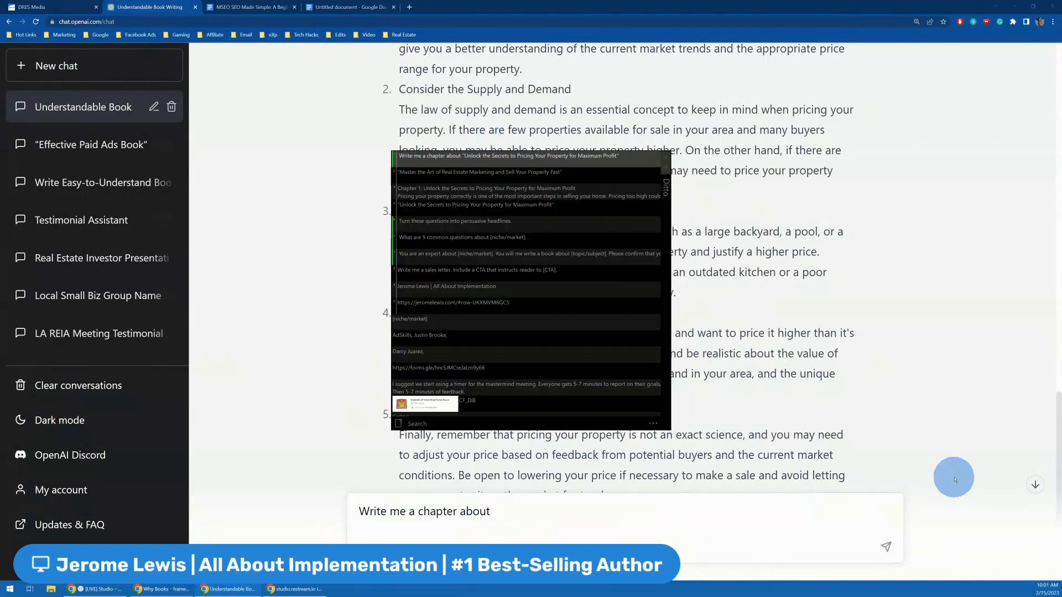
double_click(526, 171)
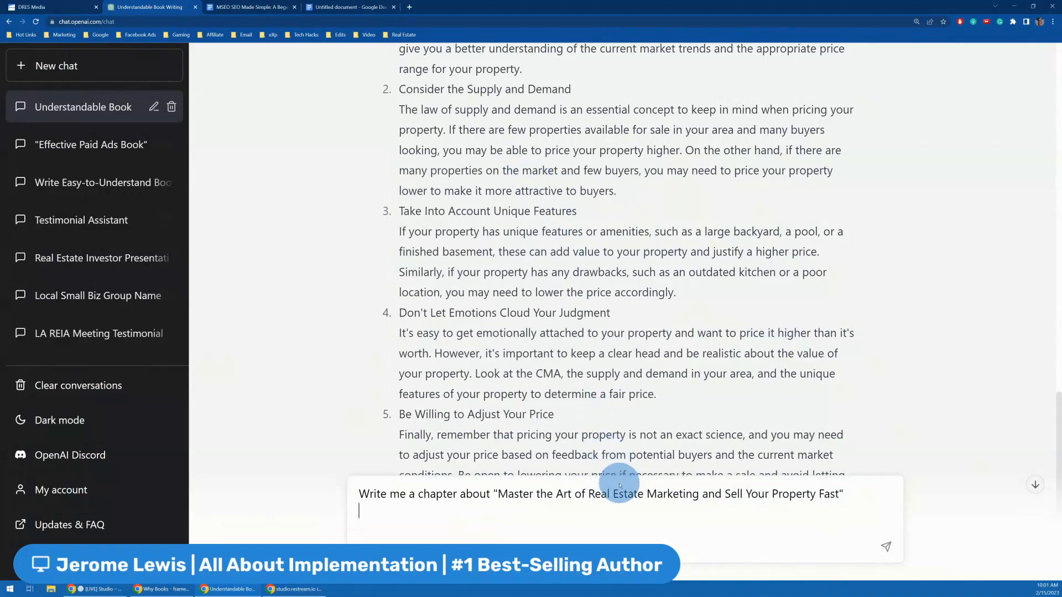
key("Return")
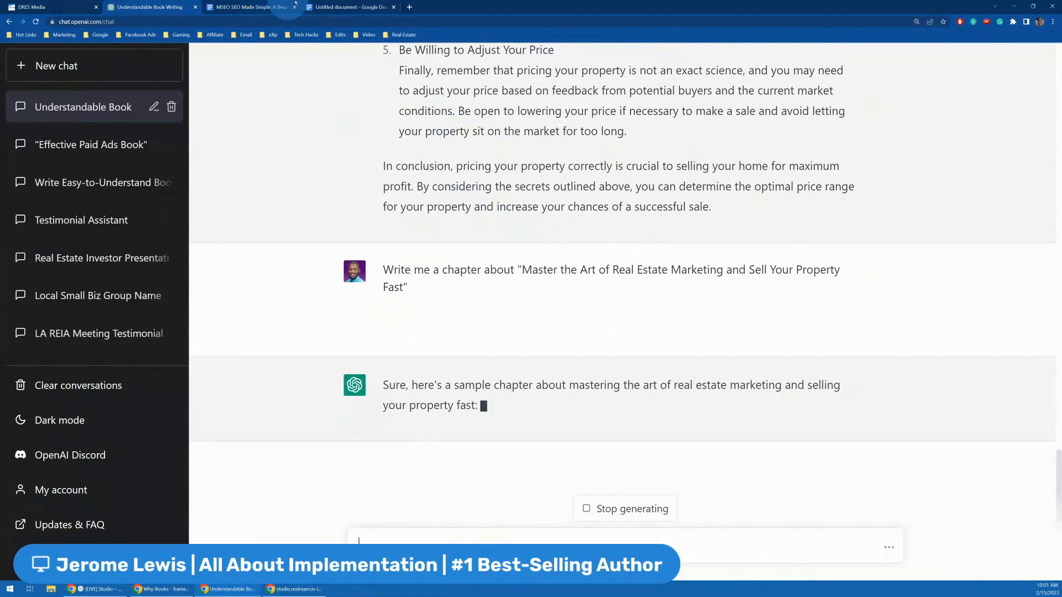
left_click(330, 4)
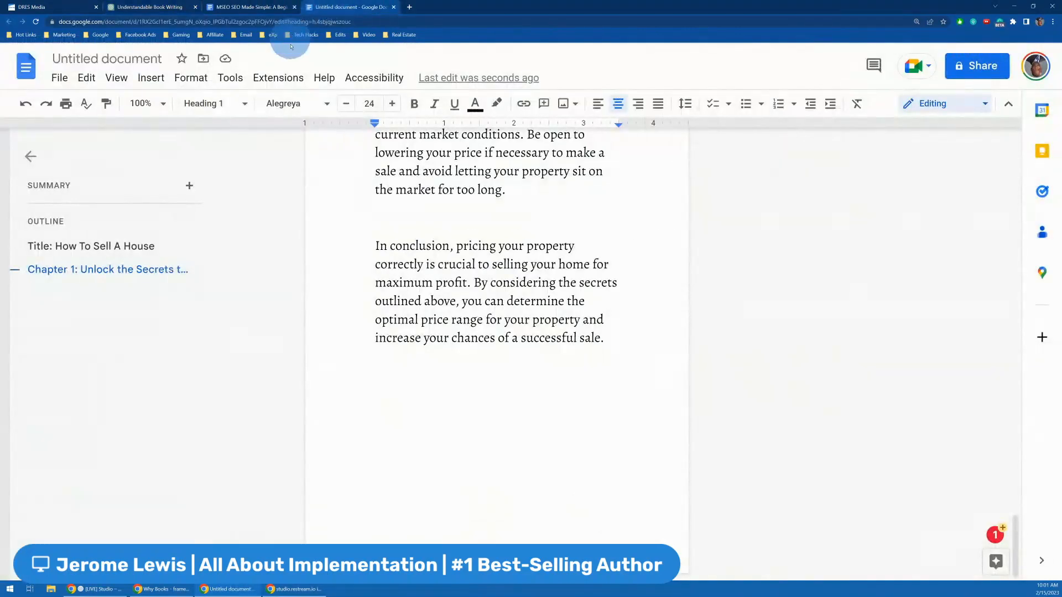
scroll(394, 242, "up", 2)
scroll(474, 237, "down", 2)
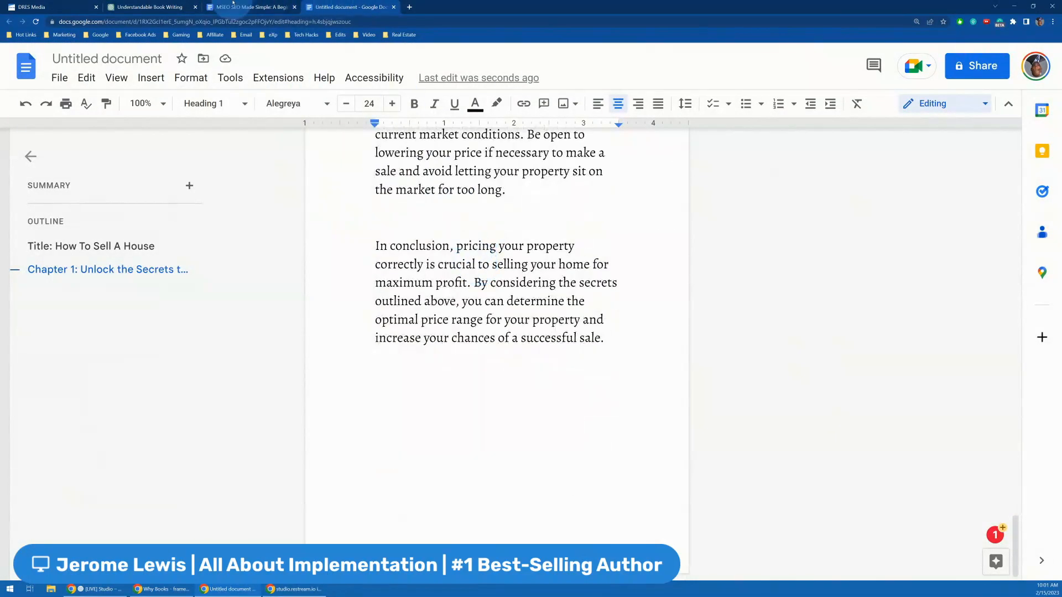
left_click(259, 3)
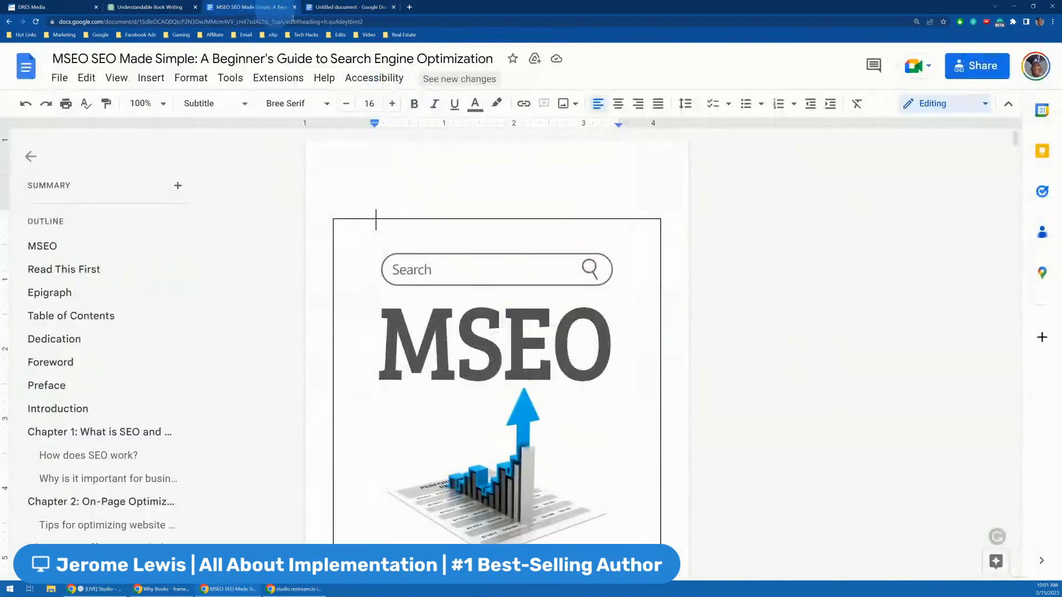
Step: Return to the ChatGPT reply and copy the line "Chapter 2: Master the Art of Real Estate Marketing and Sell Your Property Fast"
left_click(167, 5)
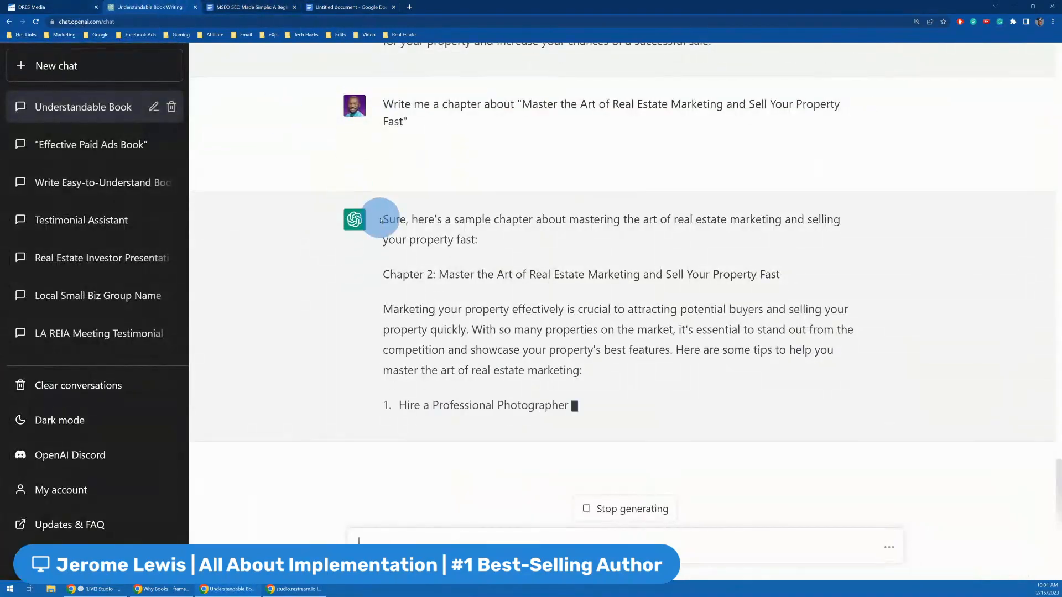
triple_click(508, 252)
right_click(505, 251)
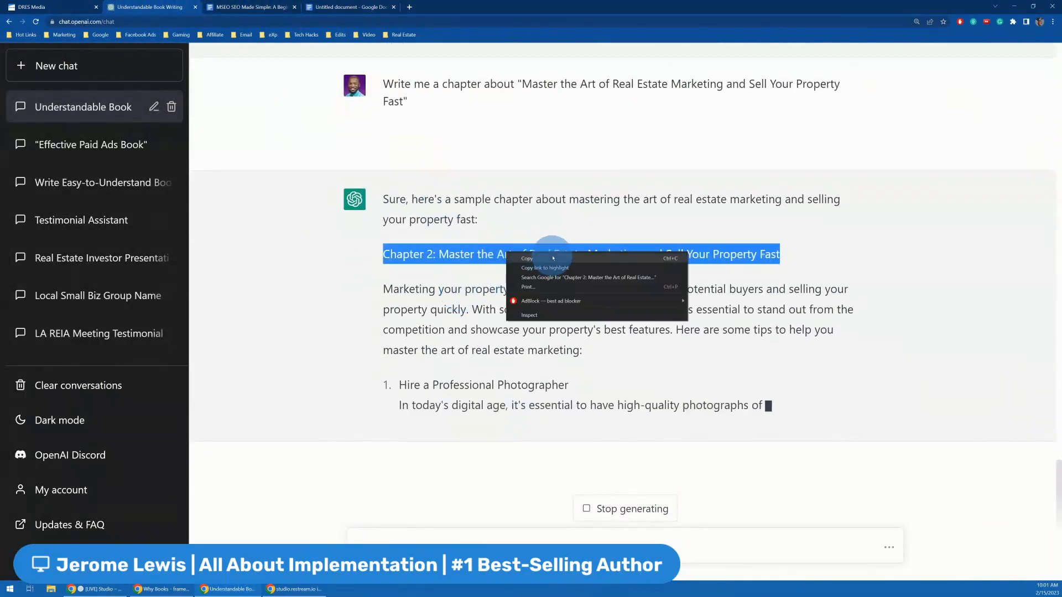
left_click(547, 258)
Step: In the untitled document, start a new page after the Chapter 1 conclusion and paste the Chapter 2 title without formatting
left_click(365, 7)
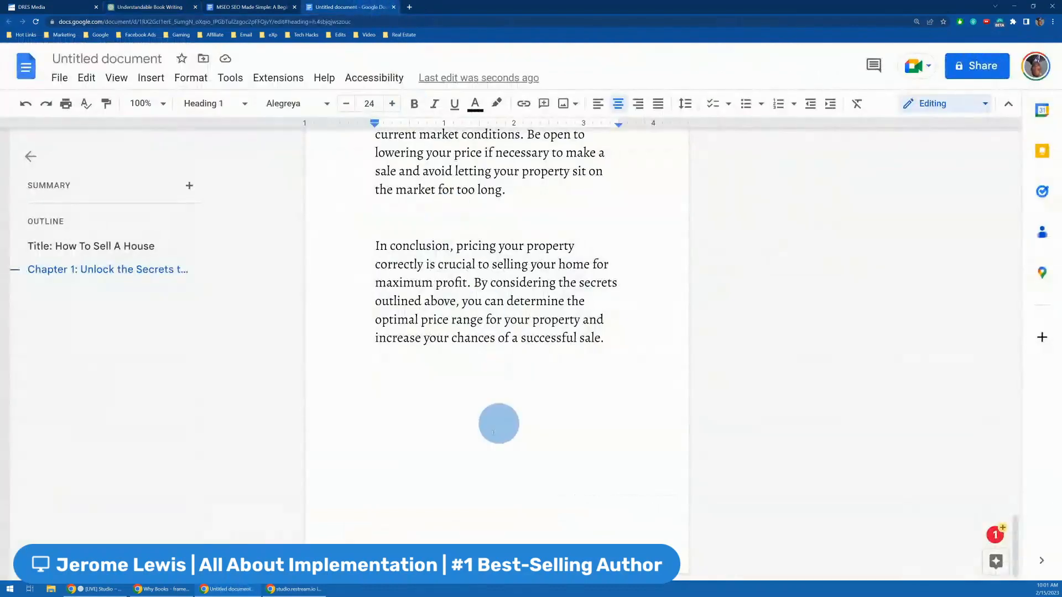
left_click(618, 339)
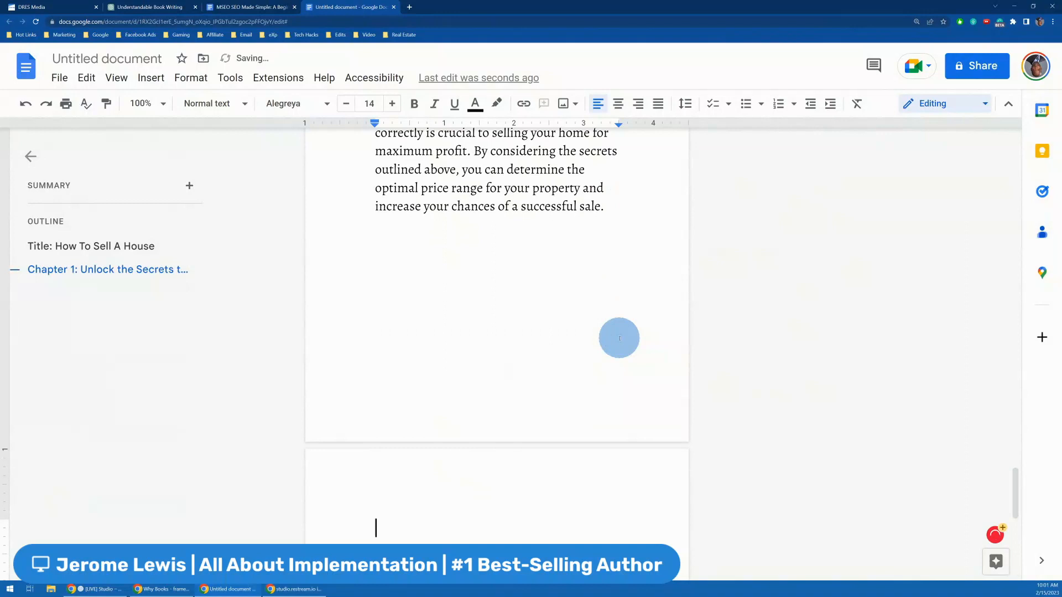
key("ctrl+v")
key("ctrl+z")
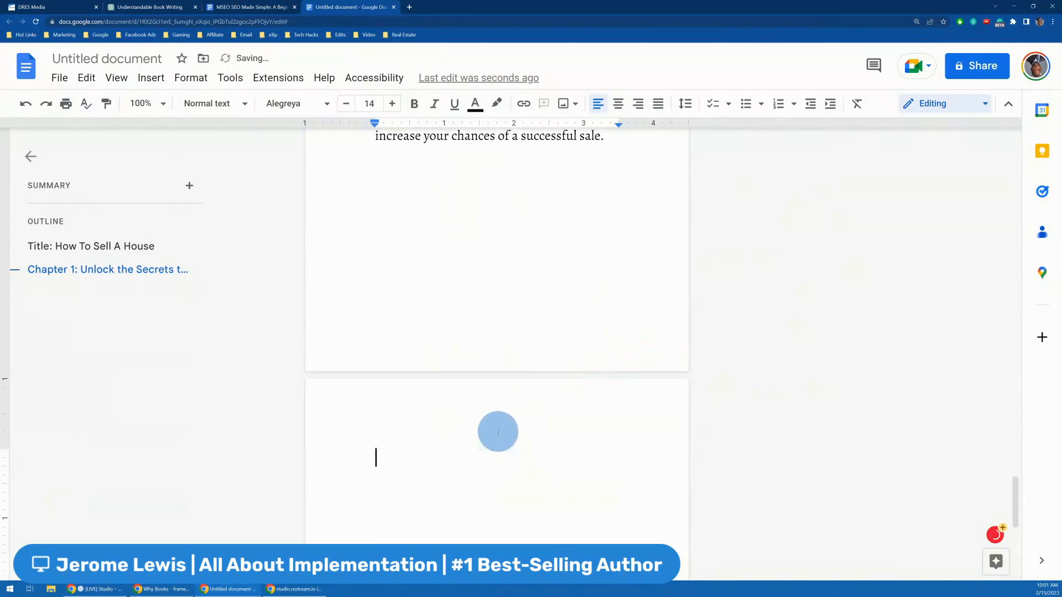
key("ctrl+shift+v")
Step: Apply the Heading 1 style to the pasted Chapter 2 title
triple_click(481, 455)
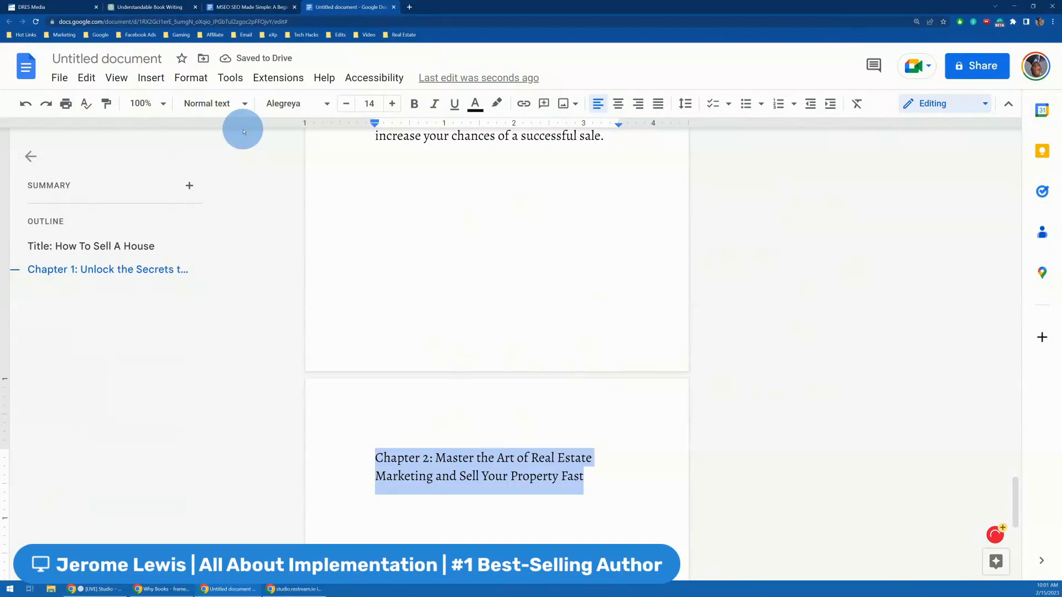
left_click(59, 78)
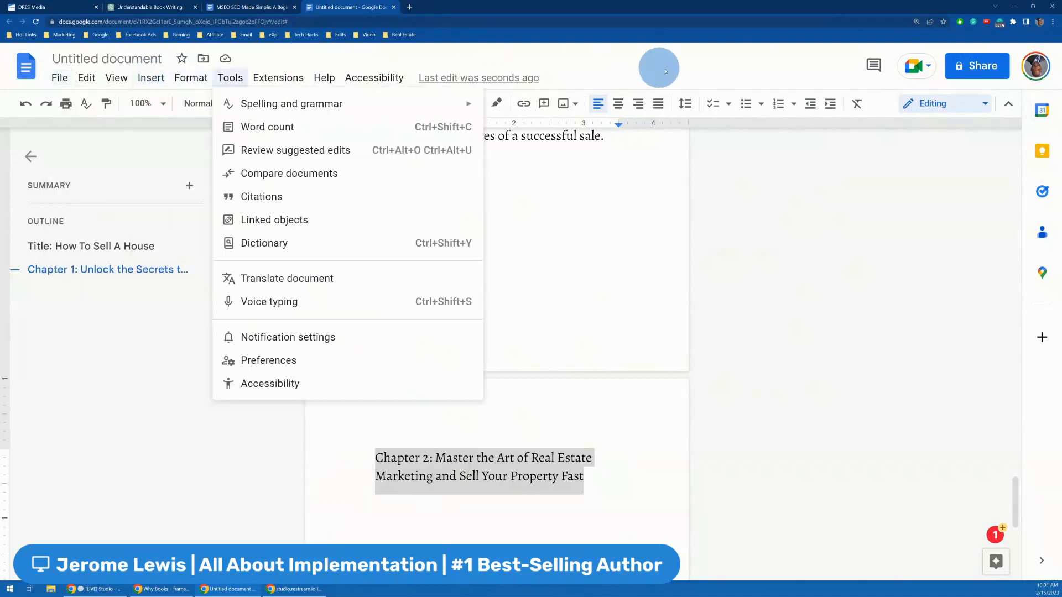
left_click(637, 79)
left_click(221, 103)
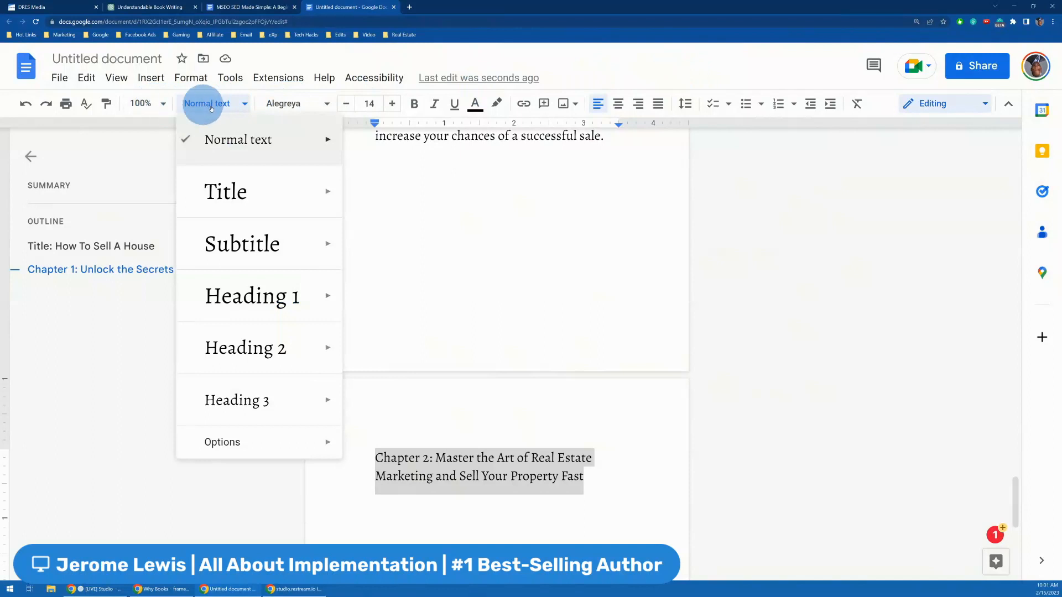
mouse_move(260, 202)
mouse_move(339, 301)
left_click(381, 287)
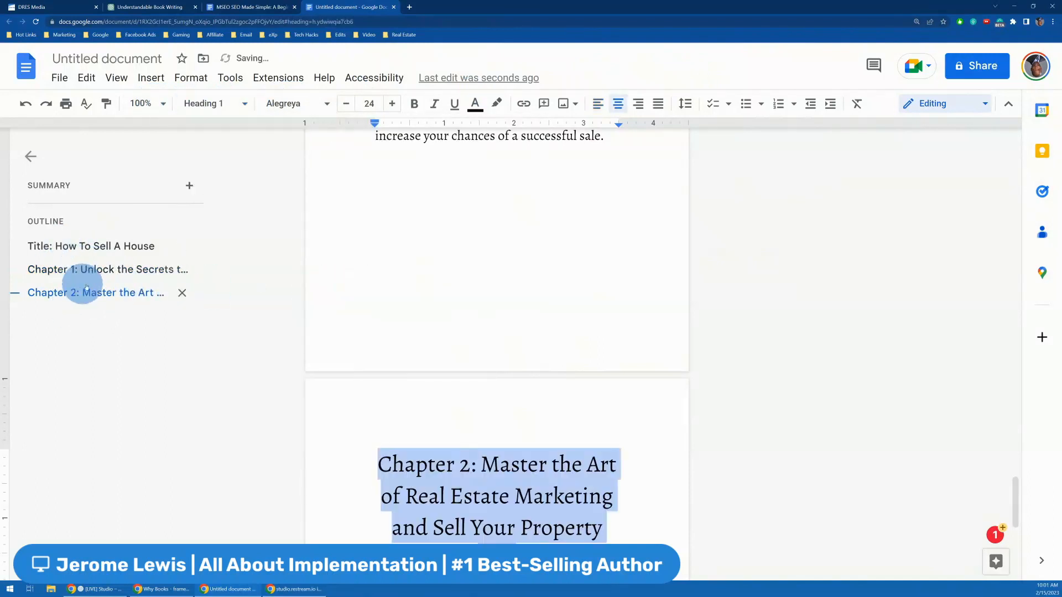
Step: Switch to the ChatGPT conversation and select the Chapter 2 body, from its opening paragraph through the conclusion
left_click(158, 7)
scroll(474, 322, "up", 5)
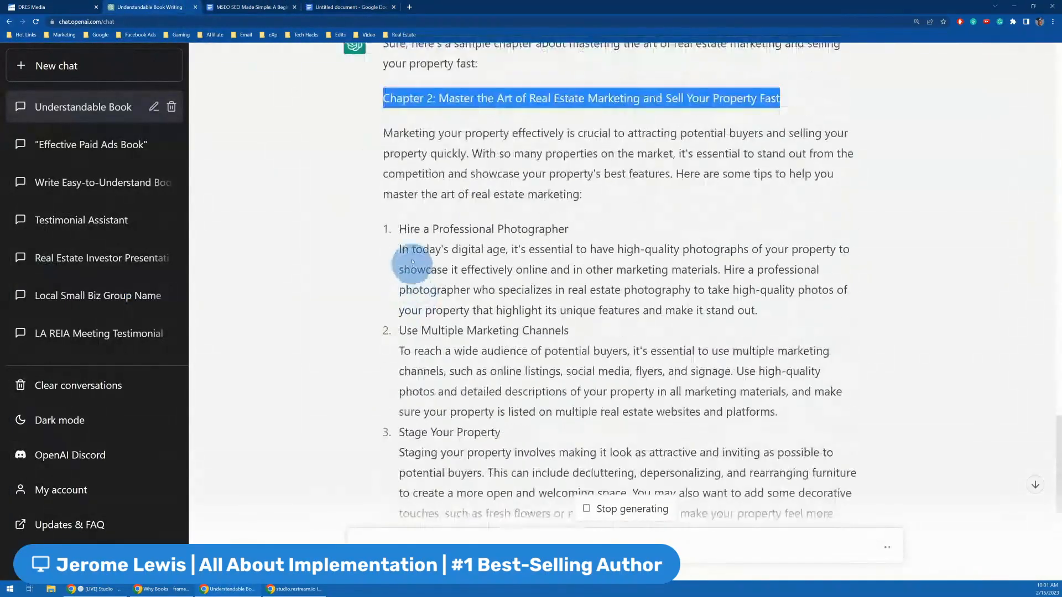
scroll(412, 262, "up", 1)
scroll(395, 259, "down", 8)
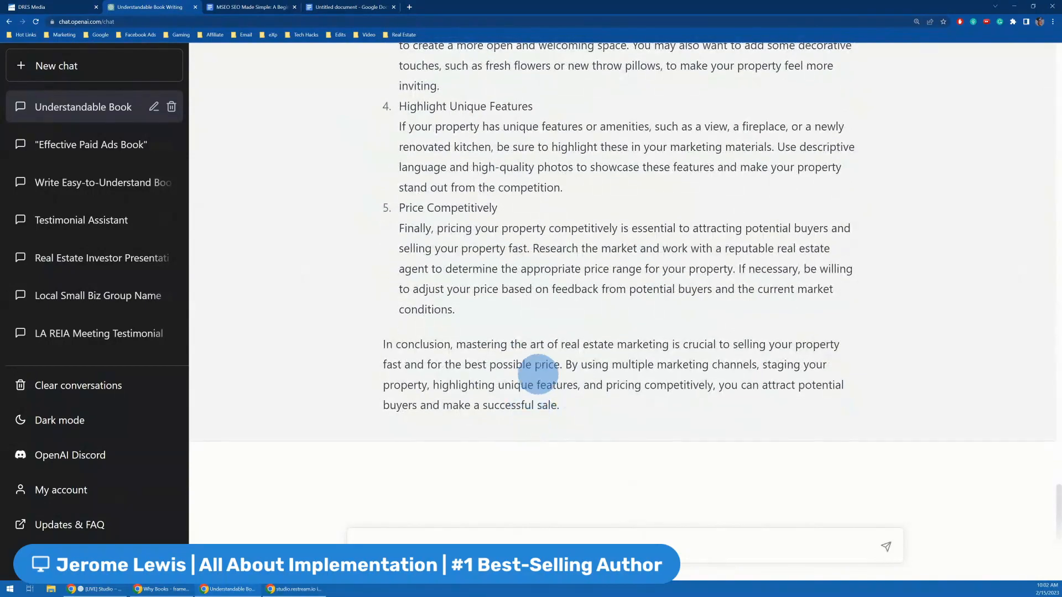
scroll(409, 299, "up", 10)
triple_click(378, 205)
left_click(379, 196)
left_click_drag(383, 222, 570, 244)
scroll(617, 319, "down", 1)
scroll(617, 319, "down", 8)
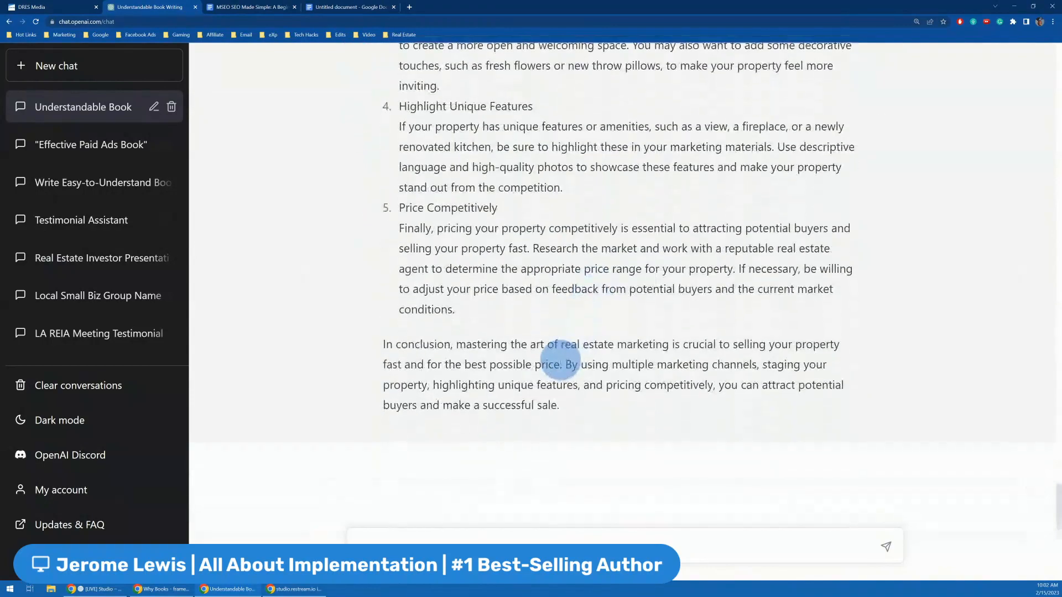
left_click(566, 404, "shift")
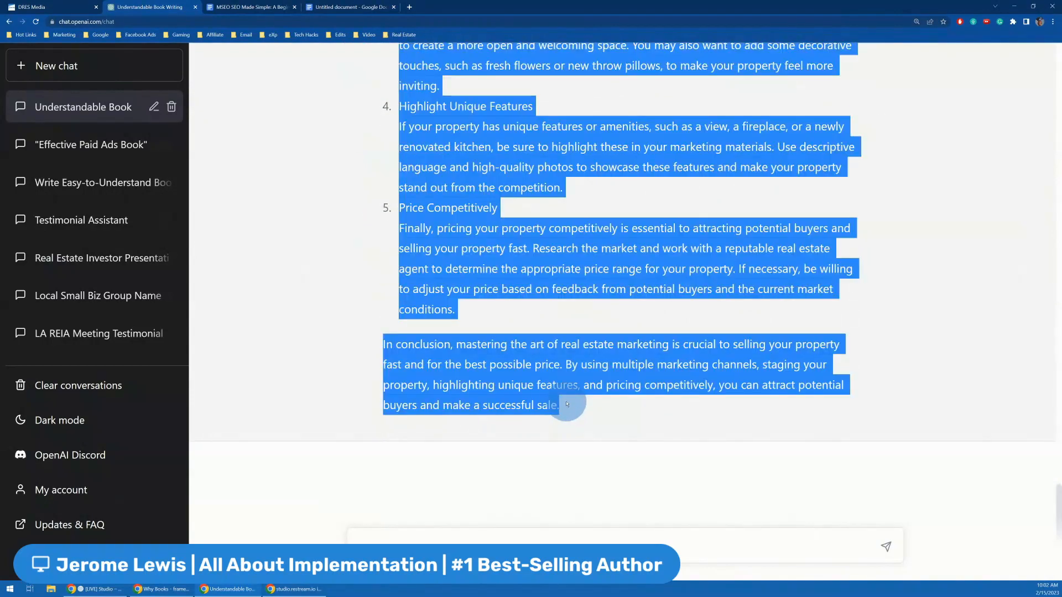
Step: Return to the untitled document and paste the copied Chapter 2 body without formatting below the Chapter 2 title
left_click(349, 7)
scroll(494, 423, "down", 4)
left_click(519, 340)
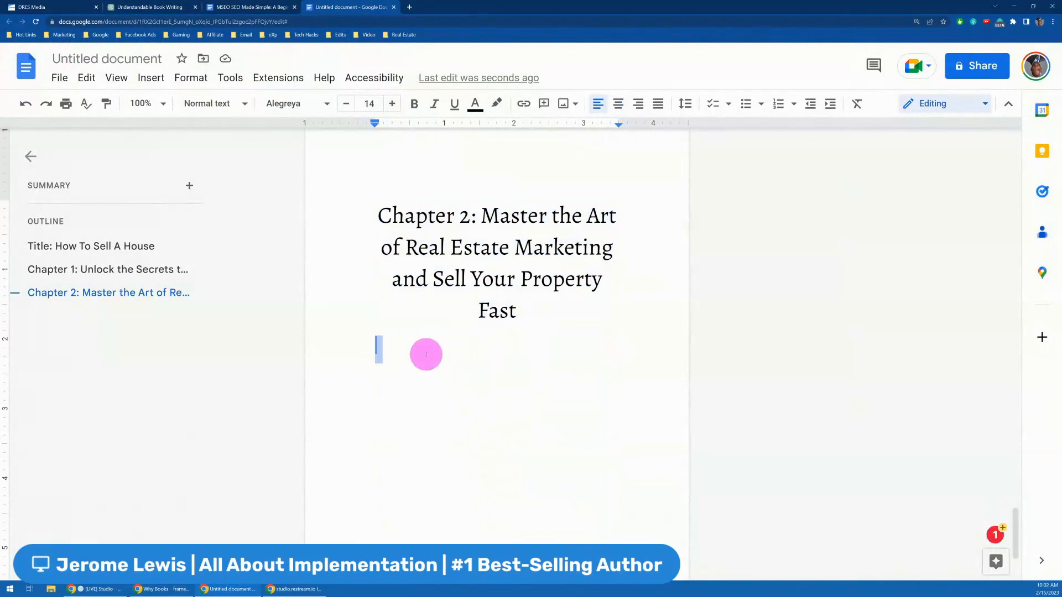
right_click(390, 349)
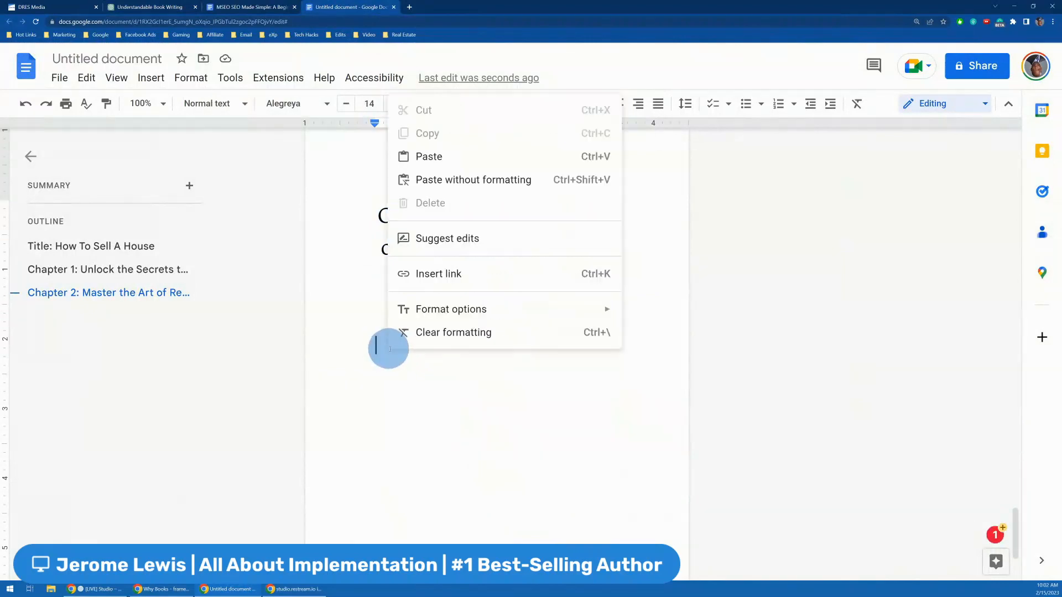
left_click(440, 180)
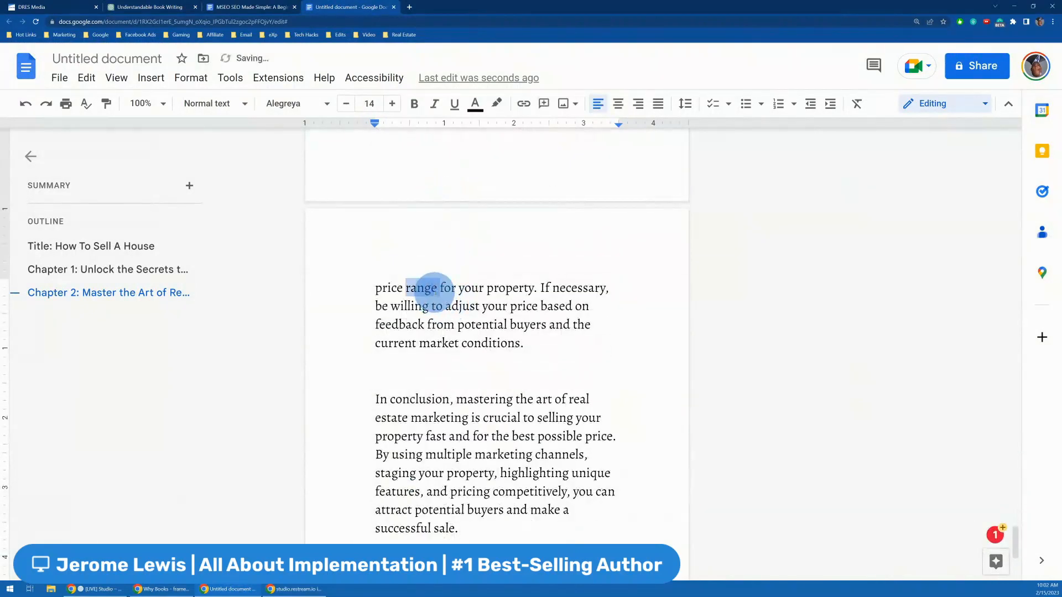
Step: Look back through the document's chapter pages, from the end of Chapter 2 to the Chapter 1 title
triple_click(435, 292)
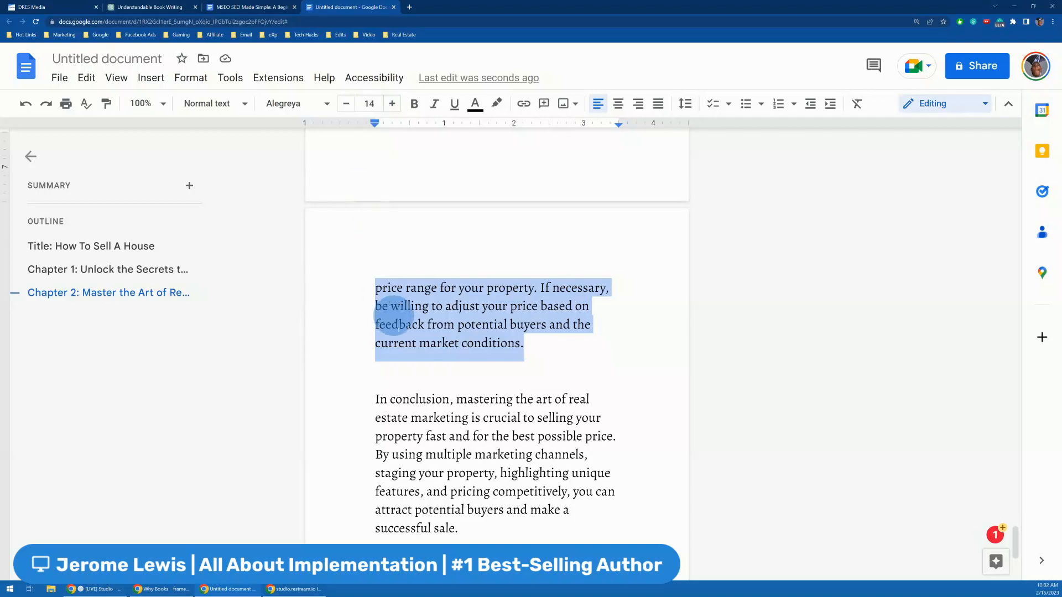
scroll(404, 340, "up", 5)
scroll(412, 329, "up", 20)
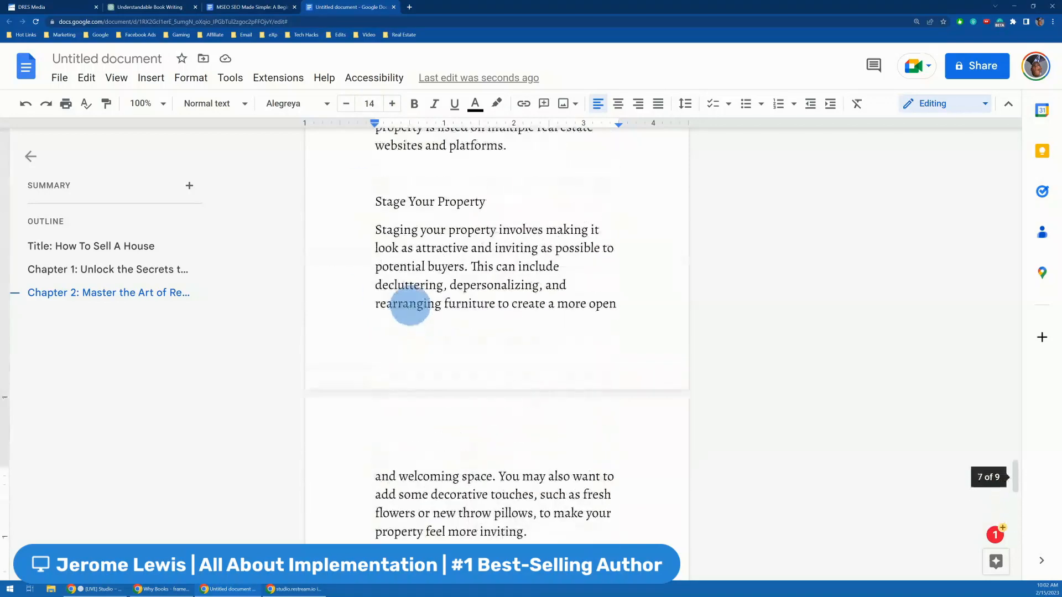
scroll(433, 282, "up", 20)
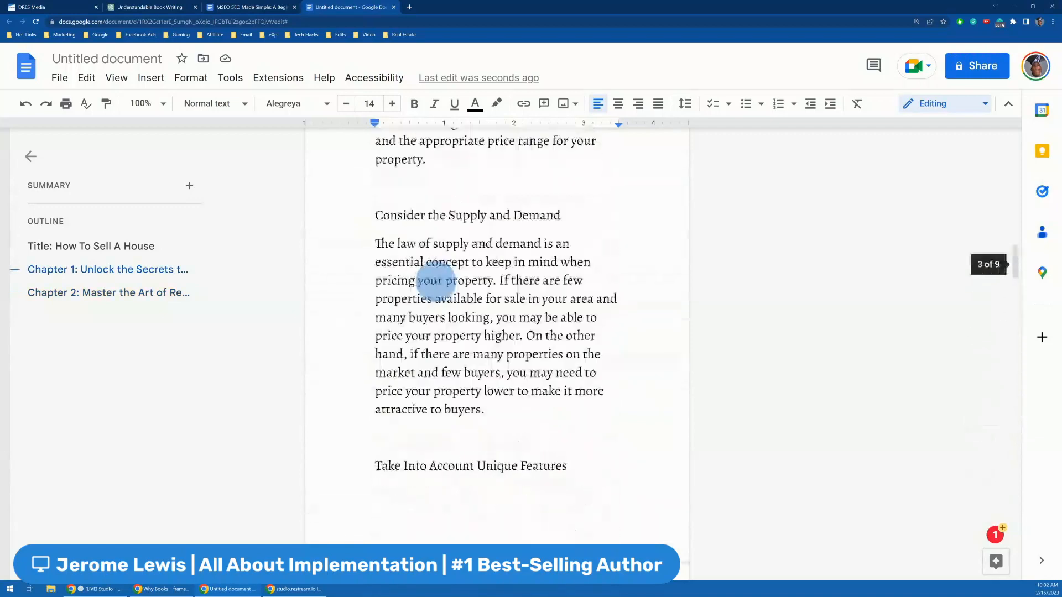
scroll(435, 265, "down", 5)
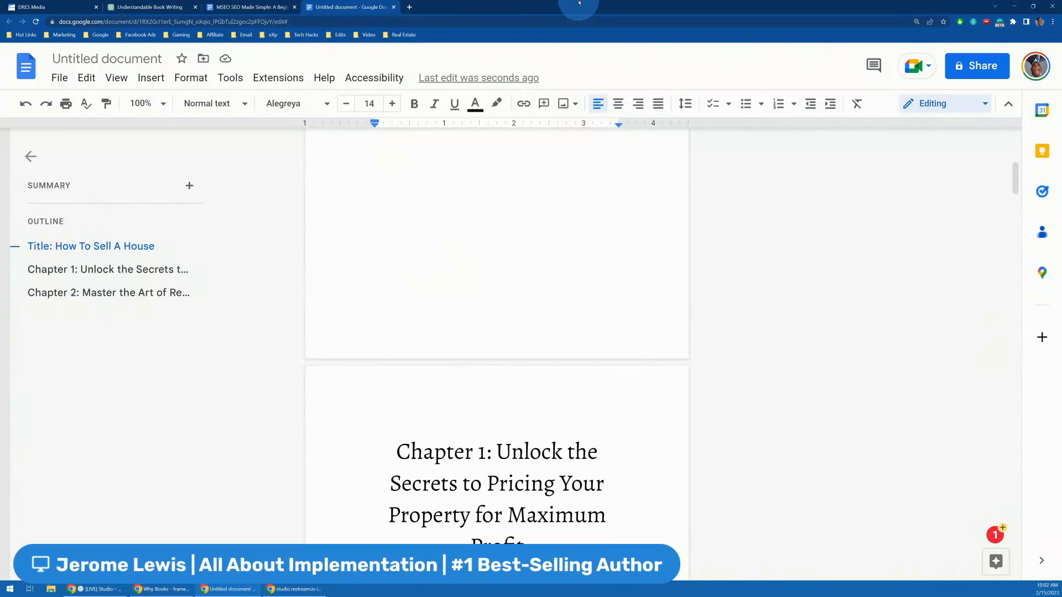
Step: Move the document window aside to uncover the Google Slides presentation and start its slideshow from the "Book Writing Prompts" slide
left_click_drag(513, 9, 780, 12)
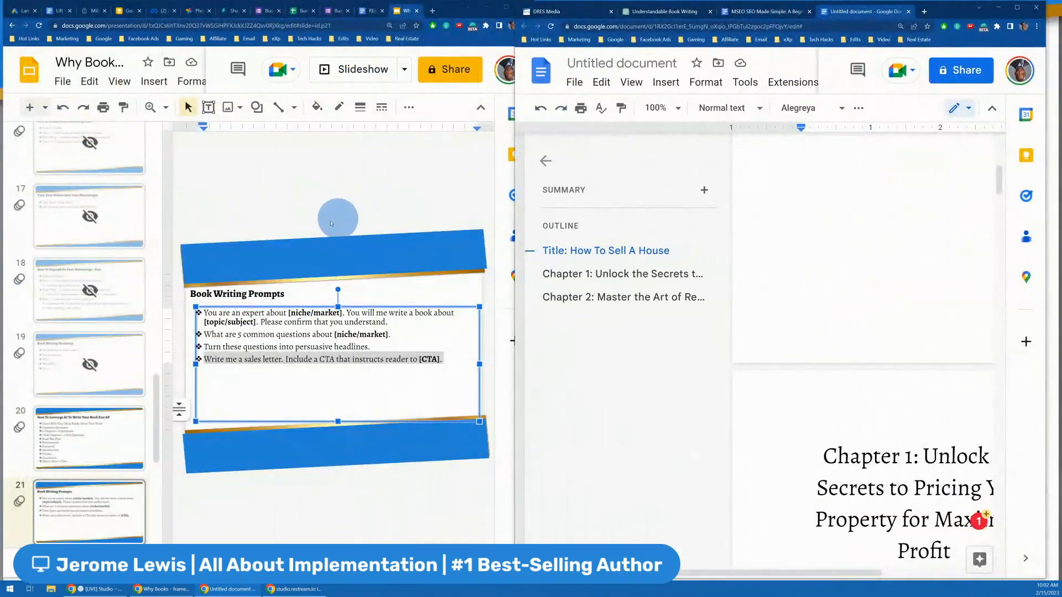
left_click(360, 204)
left_click(349, 75)
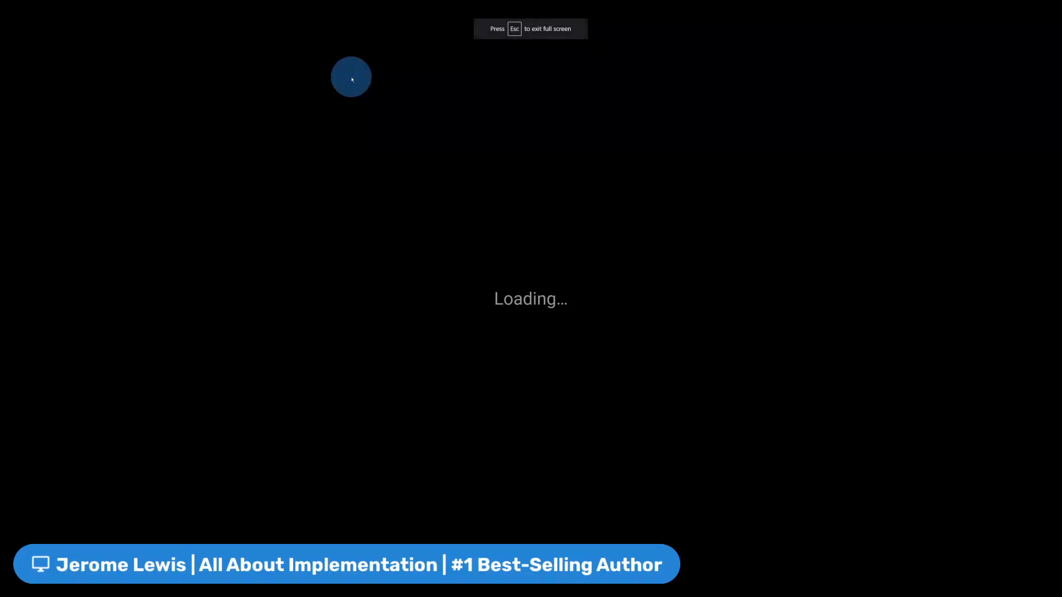